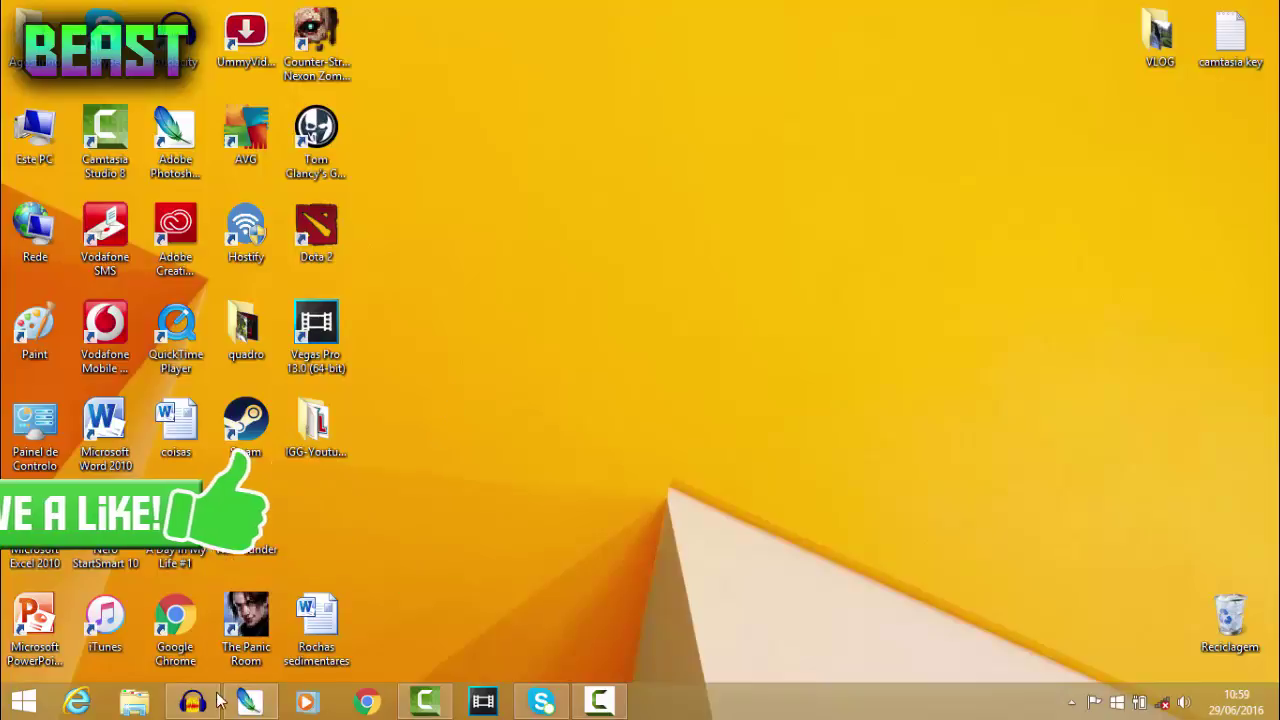
# Switch to Photoshop and create a new 1280 by 720 pixel RGB document with a transparent background.
pyautogui.click(249, 702)
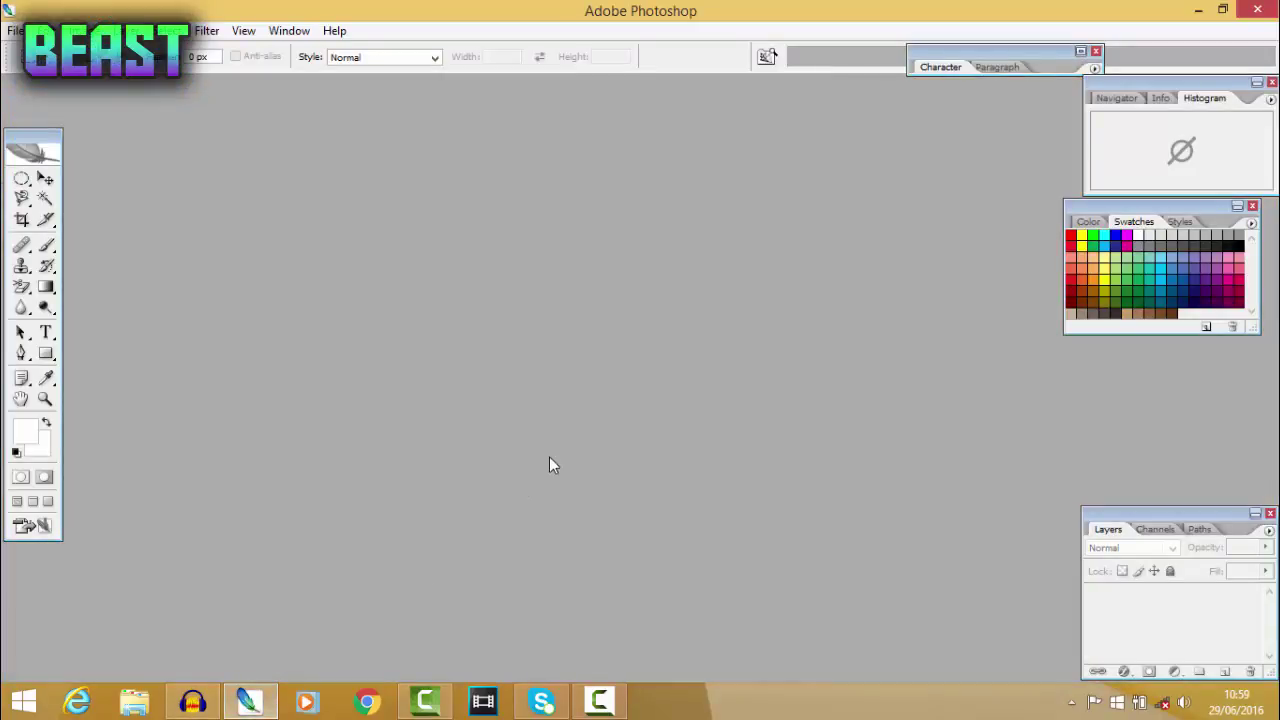
pyautogui.hotkey('ctrl', 'n')
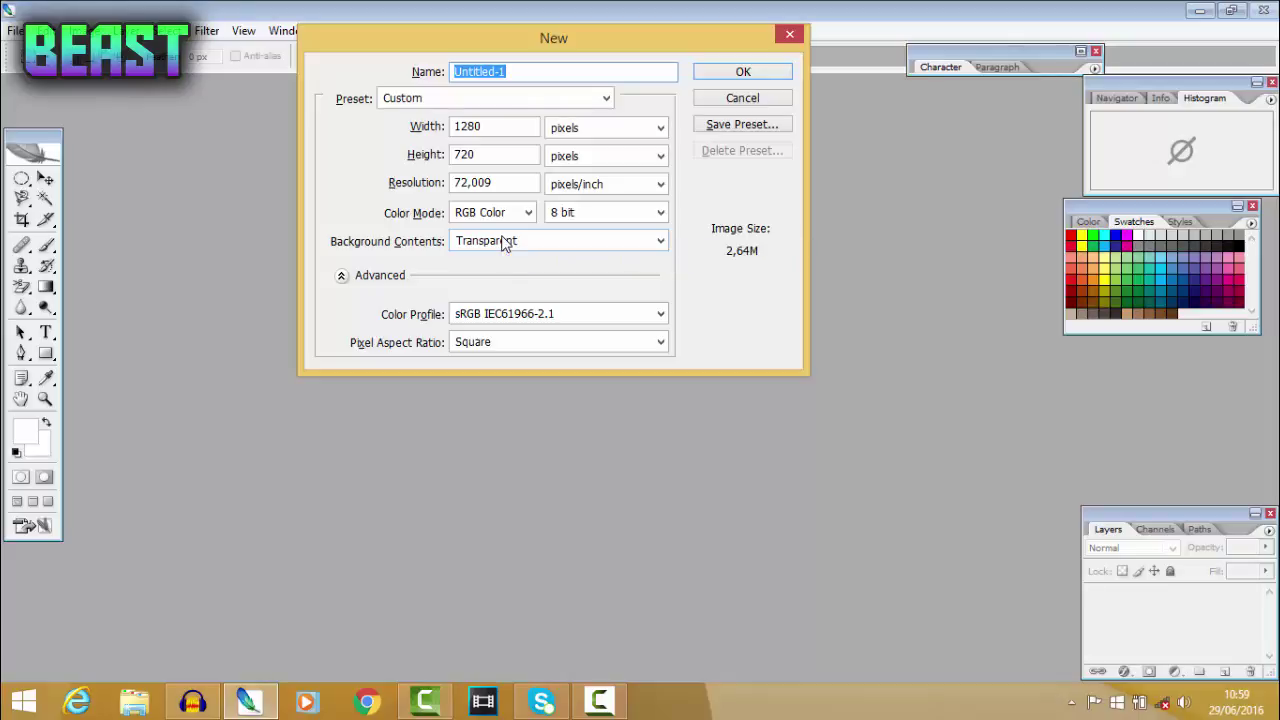
pyautogui.click(716, 75)
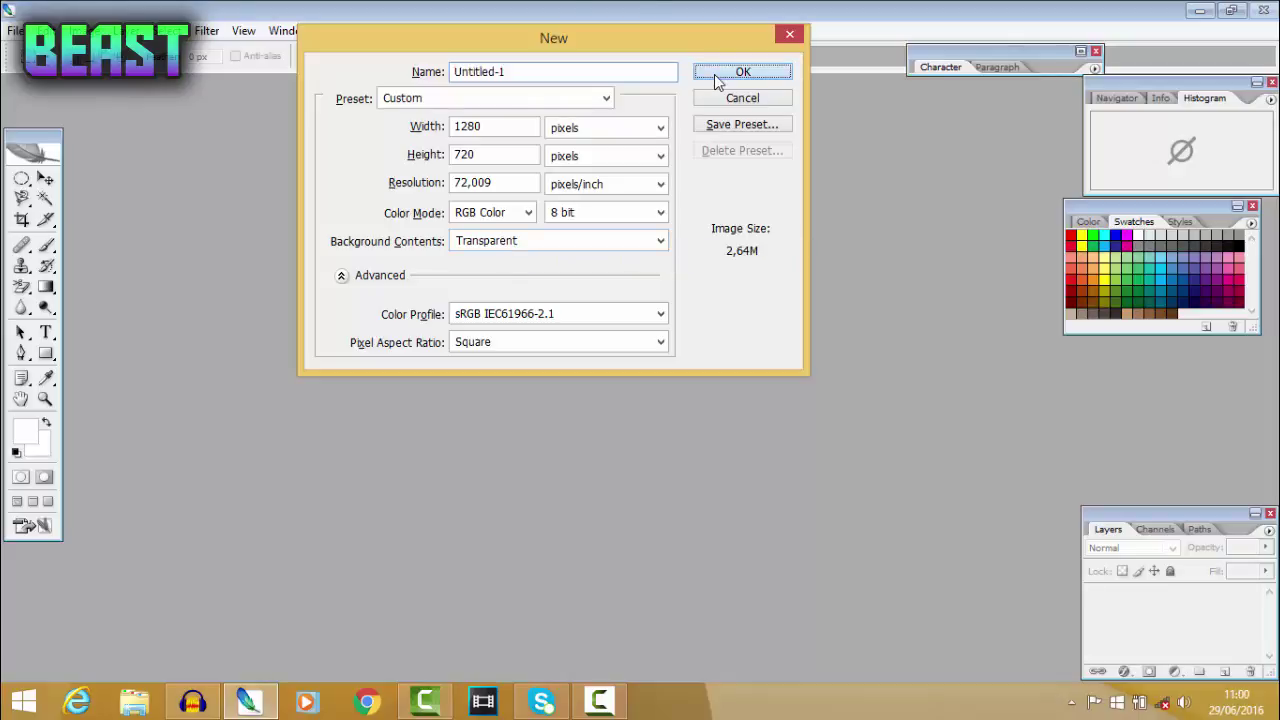
pyautogui.click(643, 89)
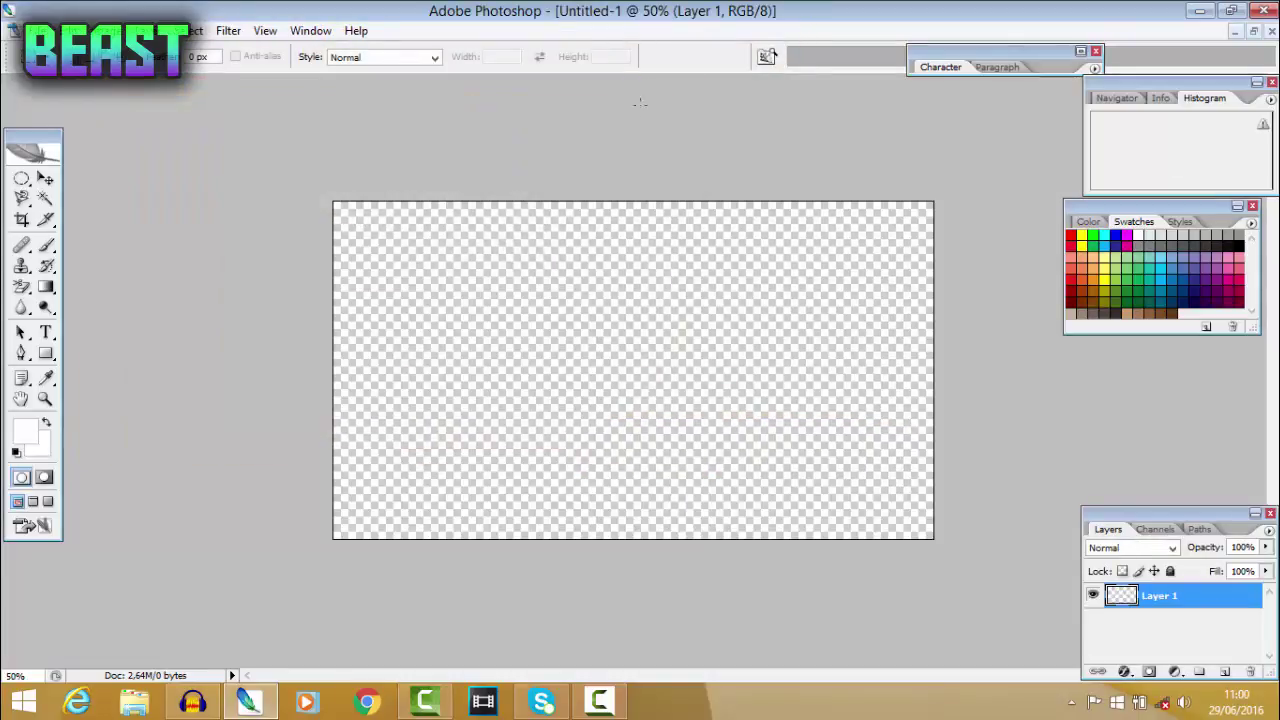
# Draw a thin horizontal rectangle overlapping the canvas's left edge in its lower half and color it green 21f117.
pyautogui.click(46, 353)
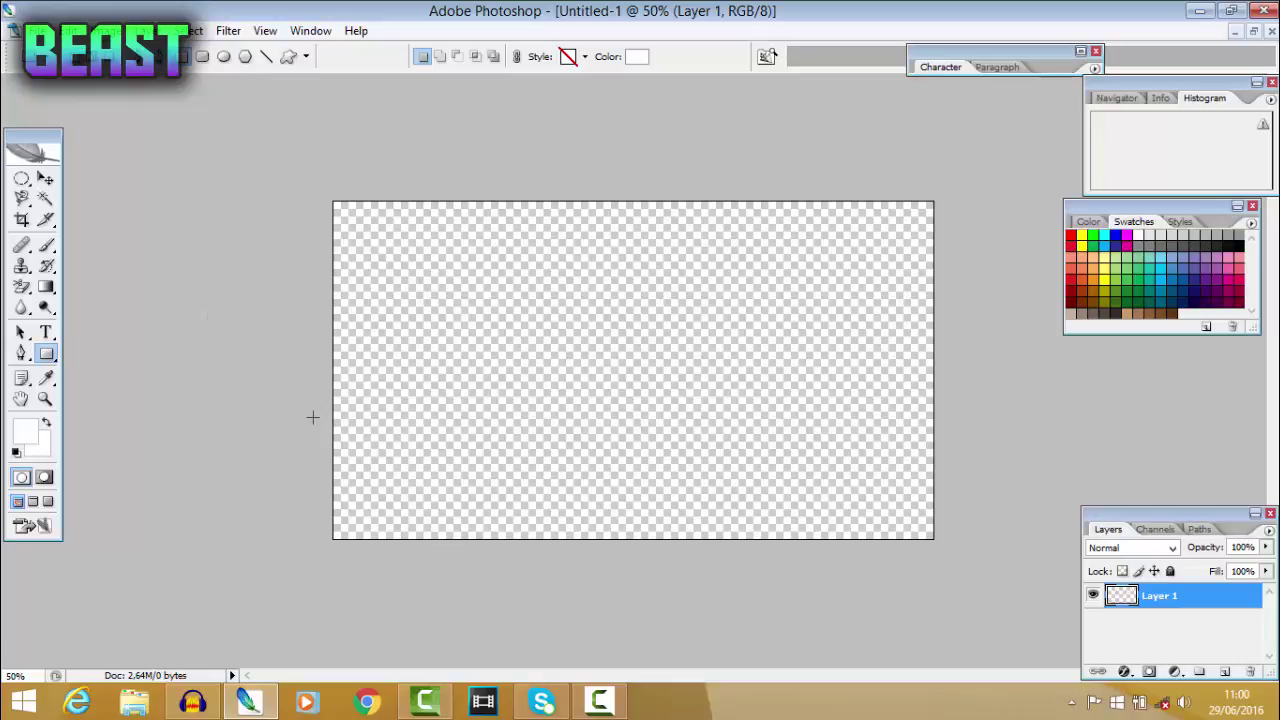
pyautogui.moveTo(313, 416); pyautogui.dragTo(516, 452)
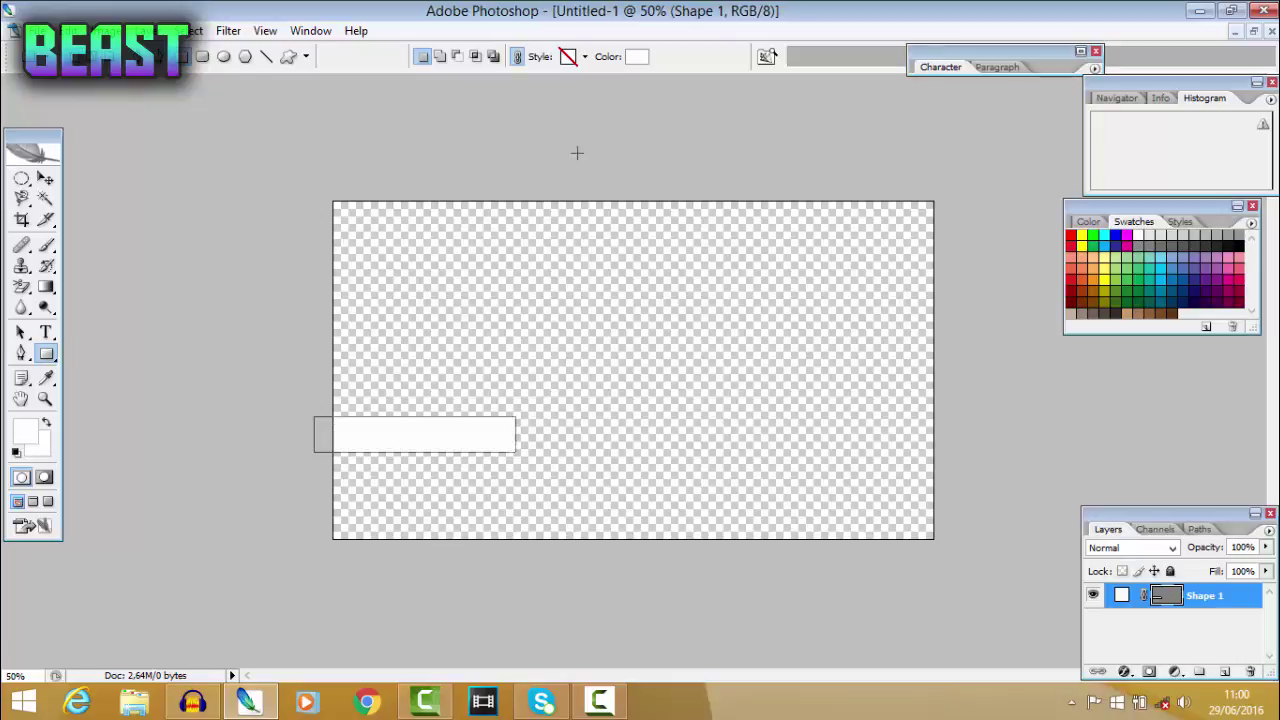
pyautogui.click(636, 57)
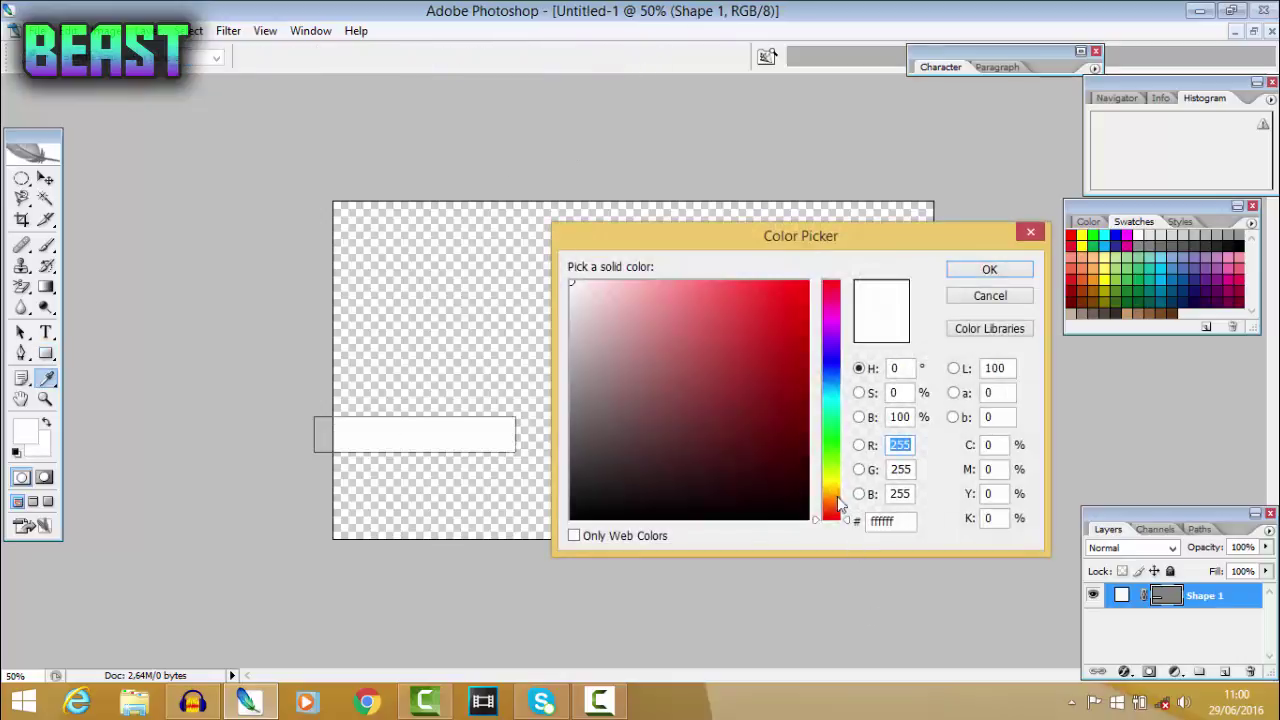
pyautogui.click(826, 442)
pyautogui.moveTo(789, 320); pyautogui.dragTo(786, 293)
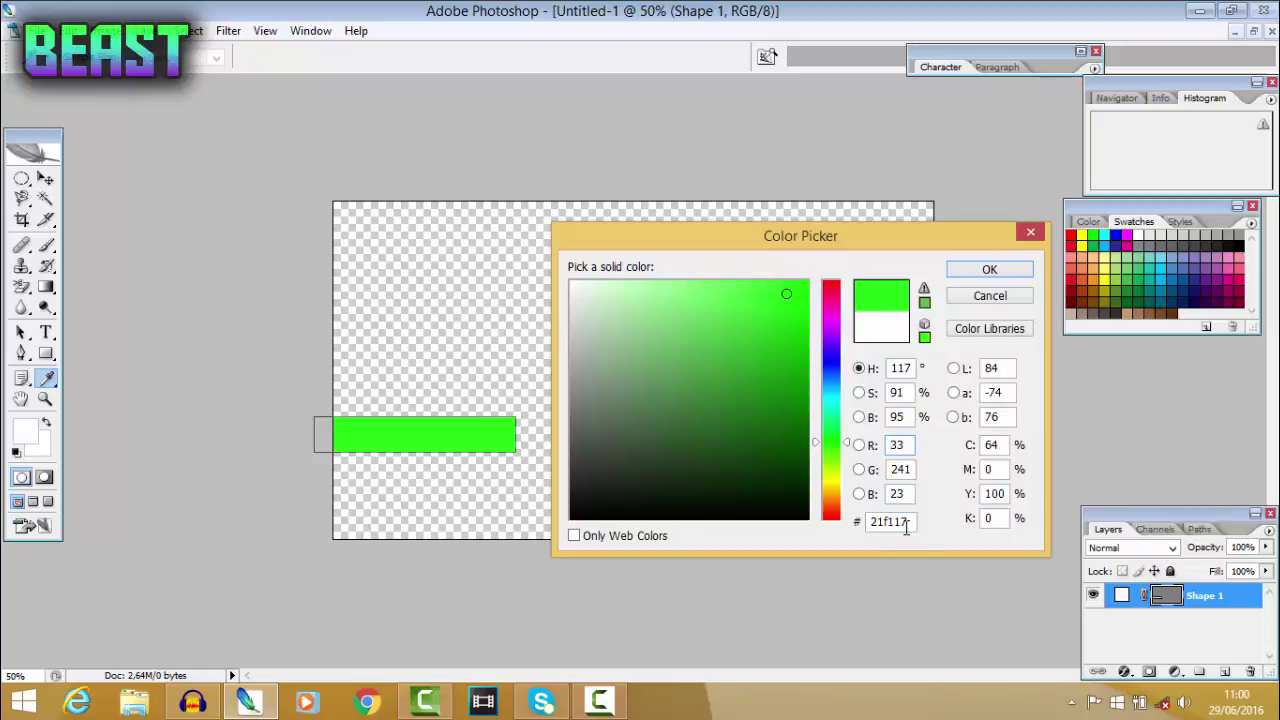
pyautogui.moveTo(906, 529); pyautogui.dragTo(830, 530)
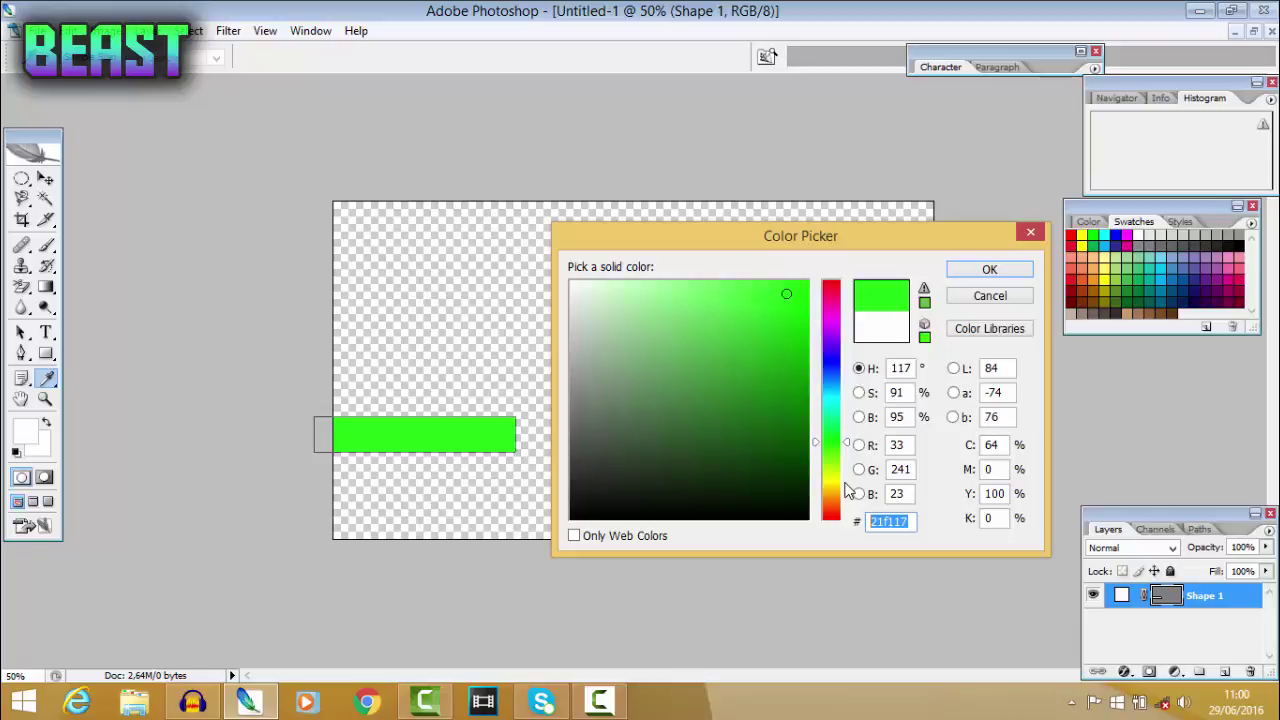
pyautogui.click(987, 271)
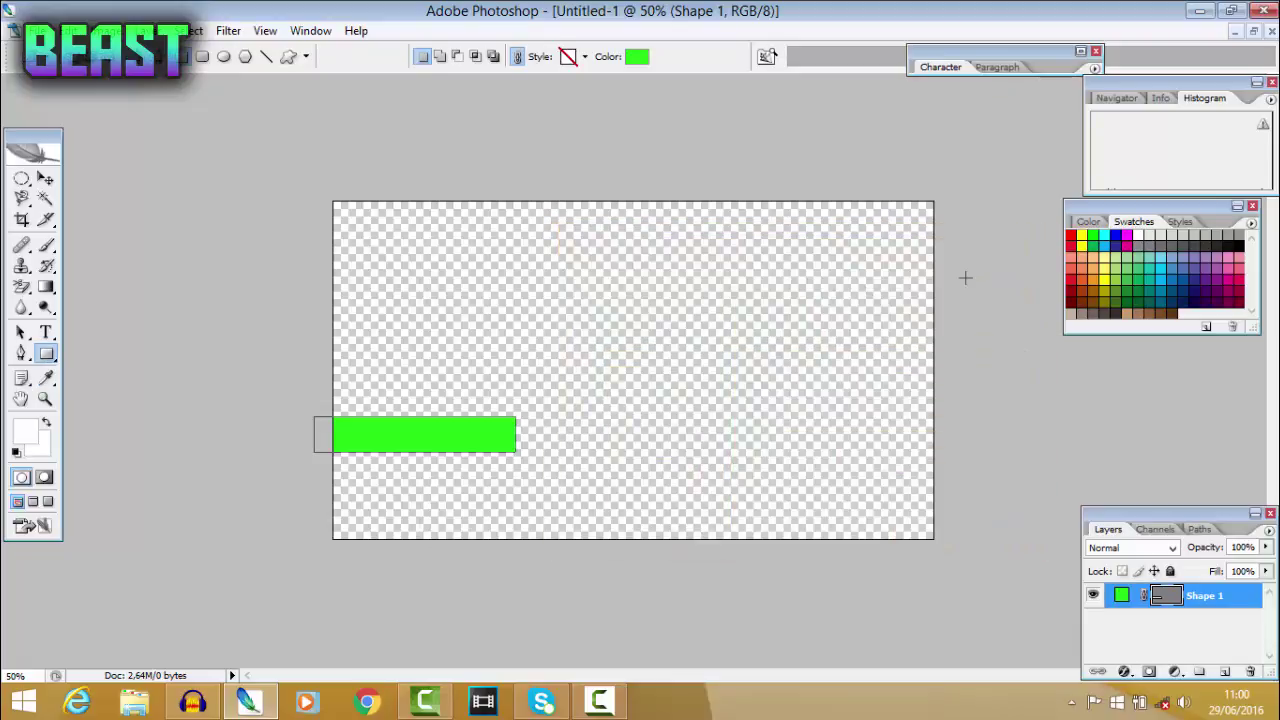
# Give the green rectangle's layer a gradient overlay at 10% opacity and a Bevel and Emboss effect.
pyautogui.rightClick(1214, 600)
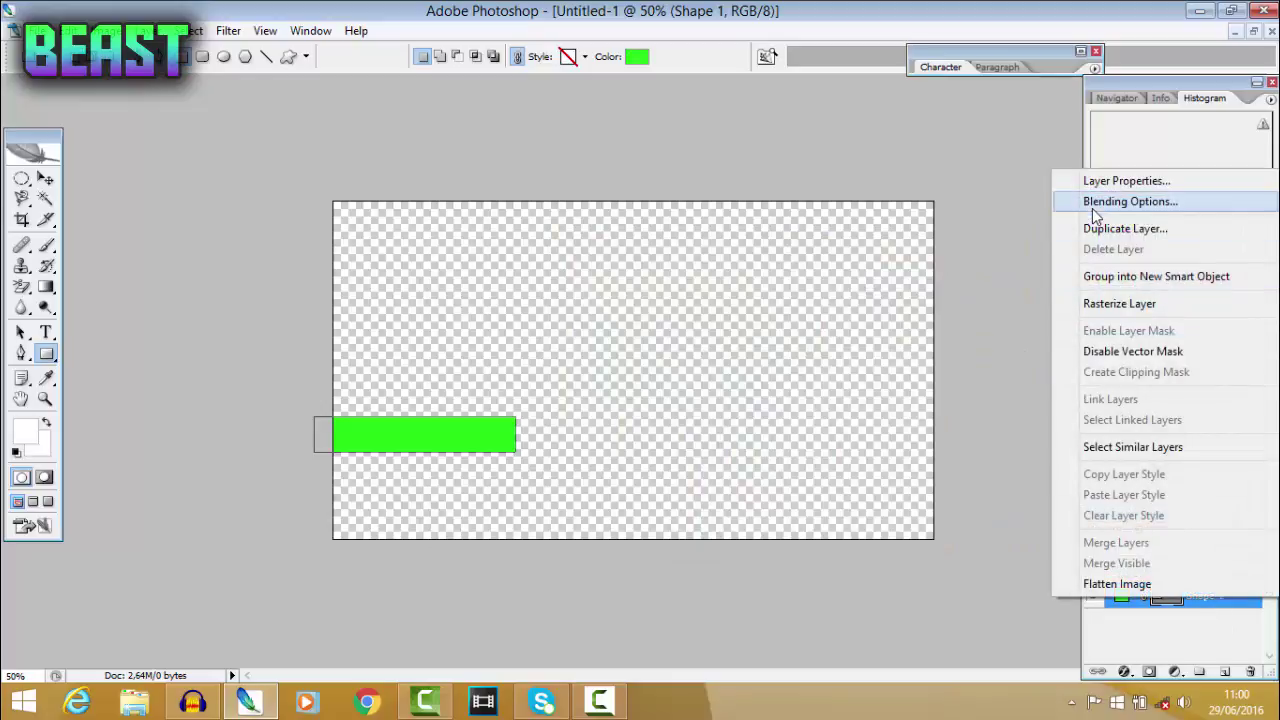
pyautogui.click(1094, 205)
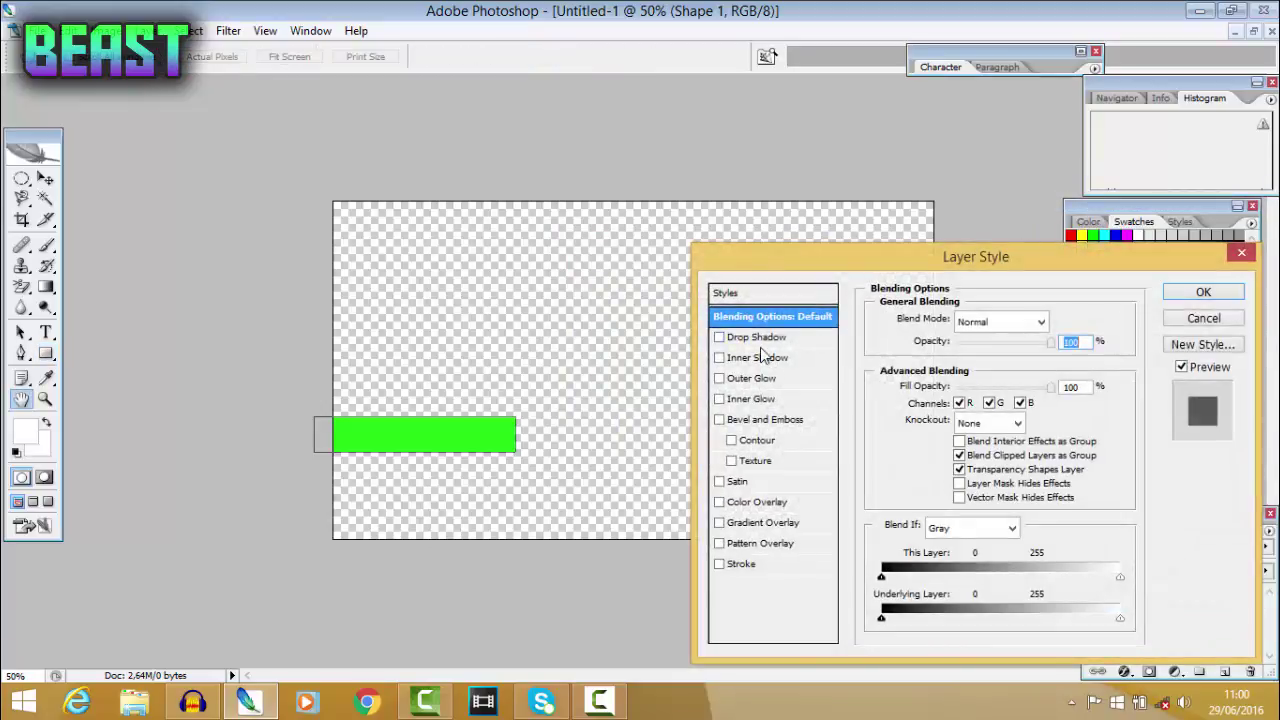
pyautogui.click(770, 523)
pyautogui.click(1060, 342)
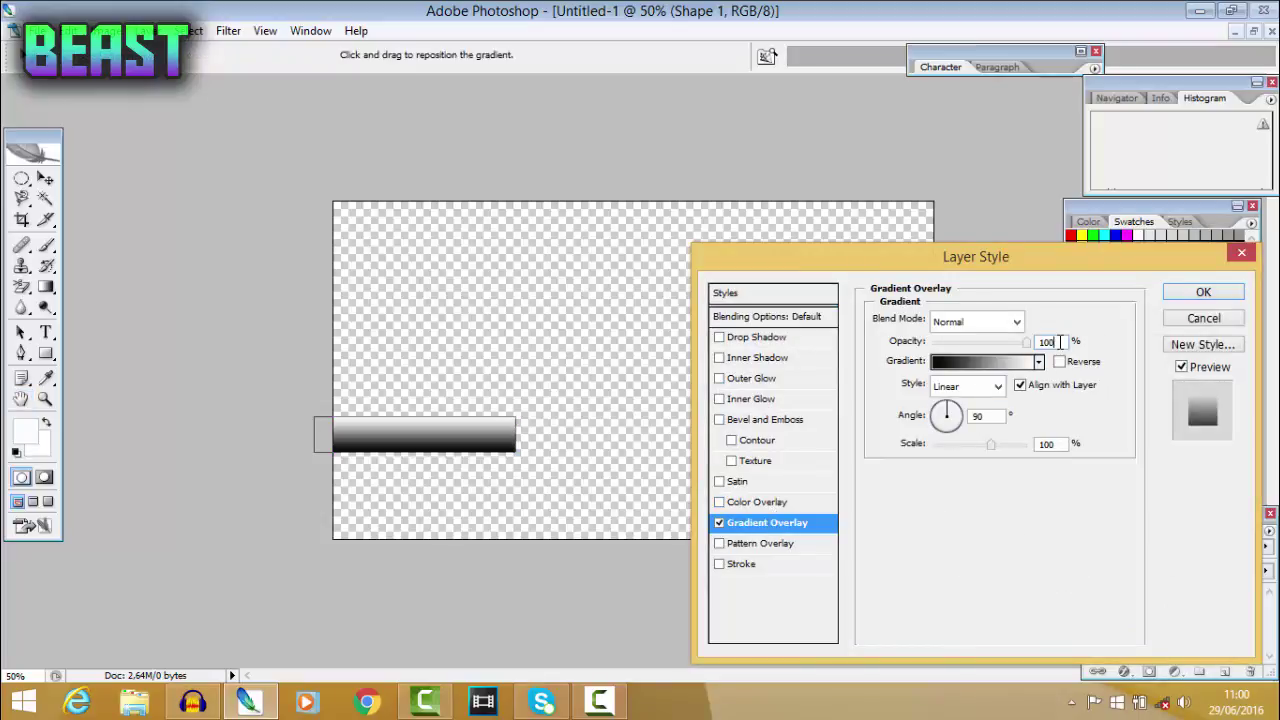
pyautogui.press('BackSpace')
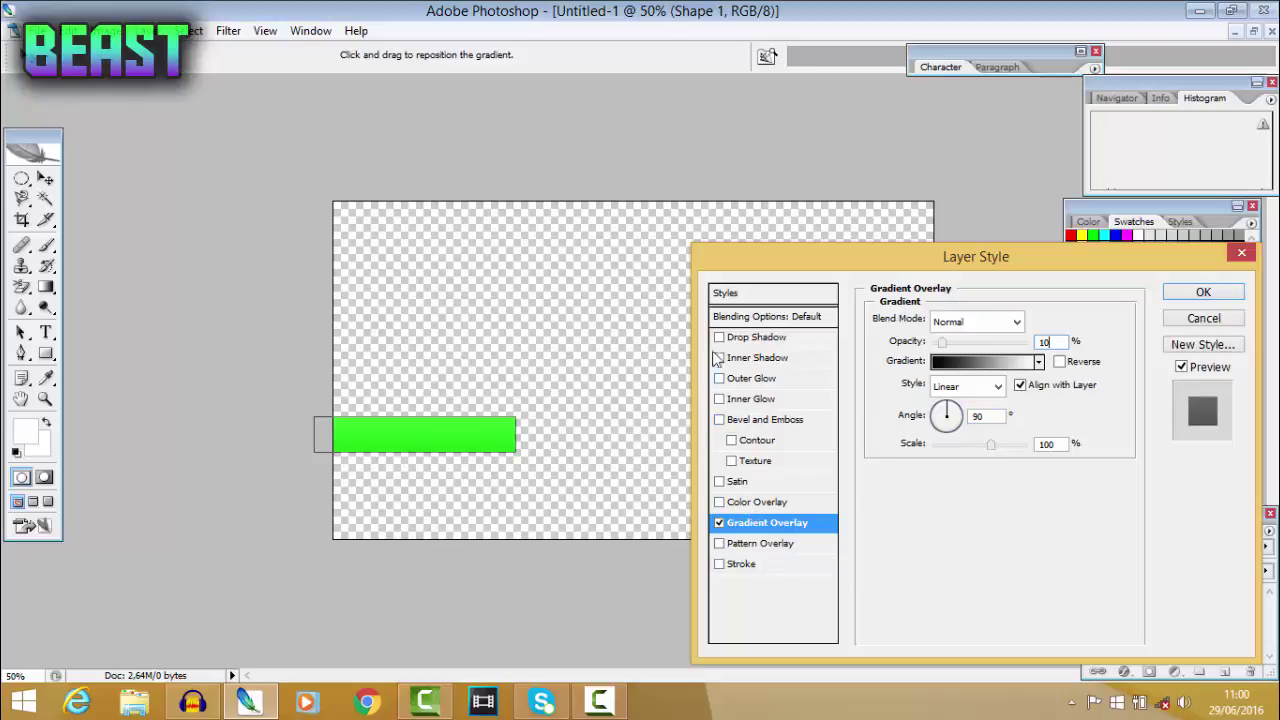
pyautogui.click(721, 420)
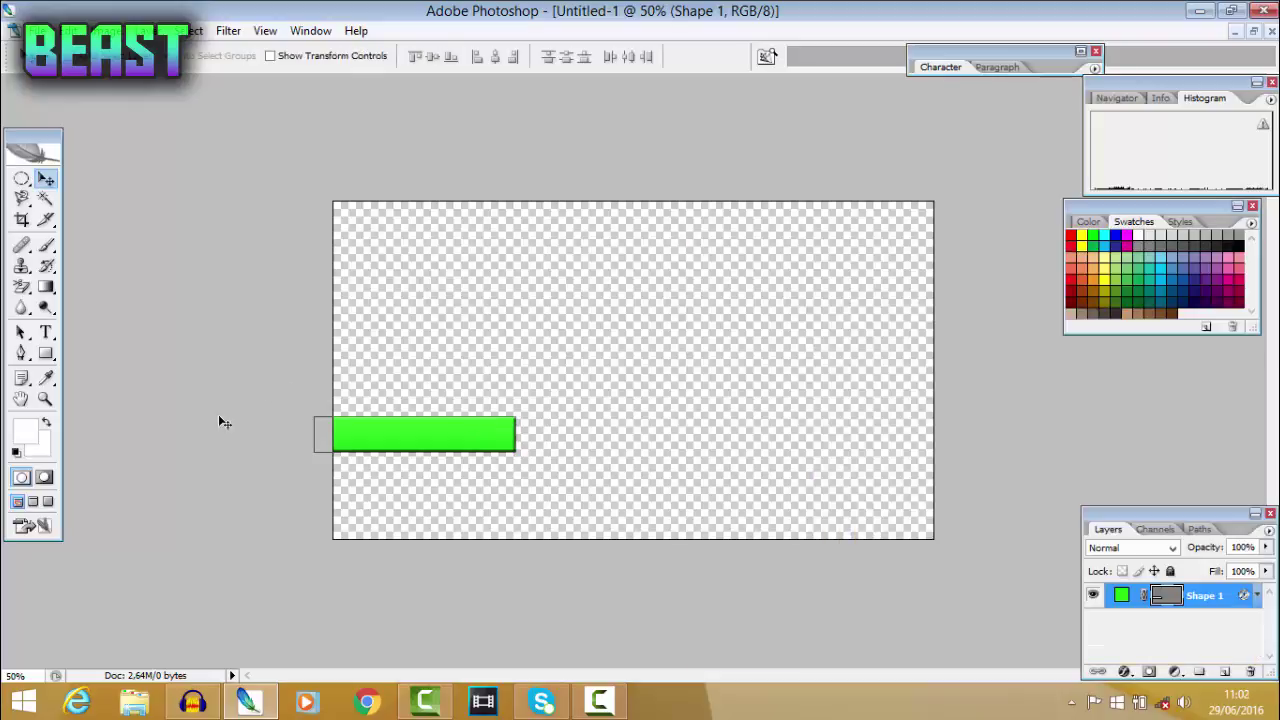
# Add the white 60 pt text "LEAVE A LIKE!" and place it on the green bar.
pyautogui.click(45, 332)
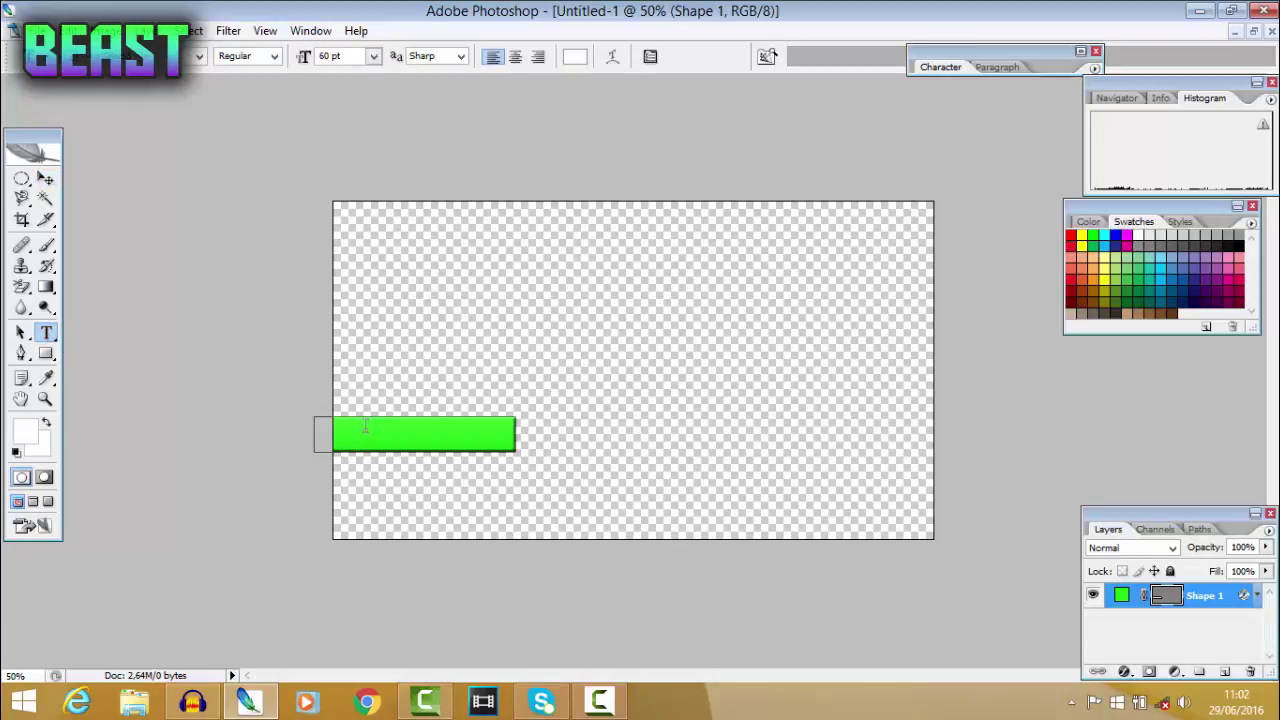
pyautogui.click(416, 325)
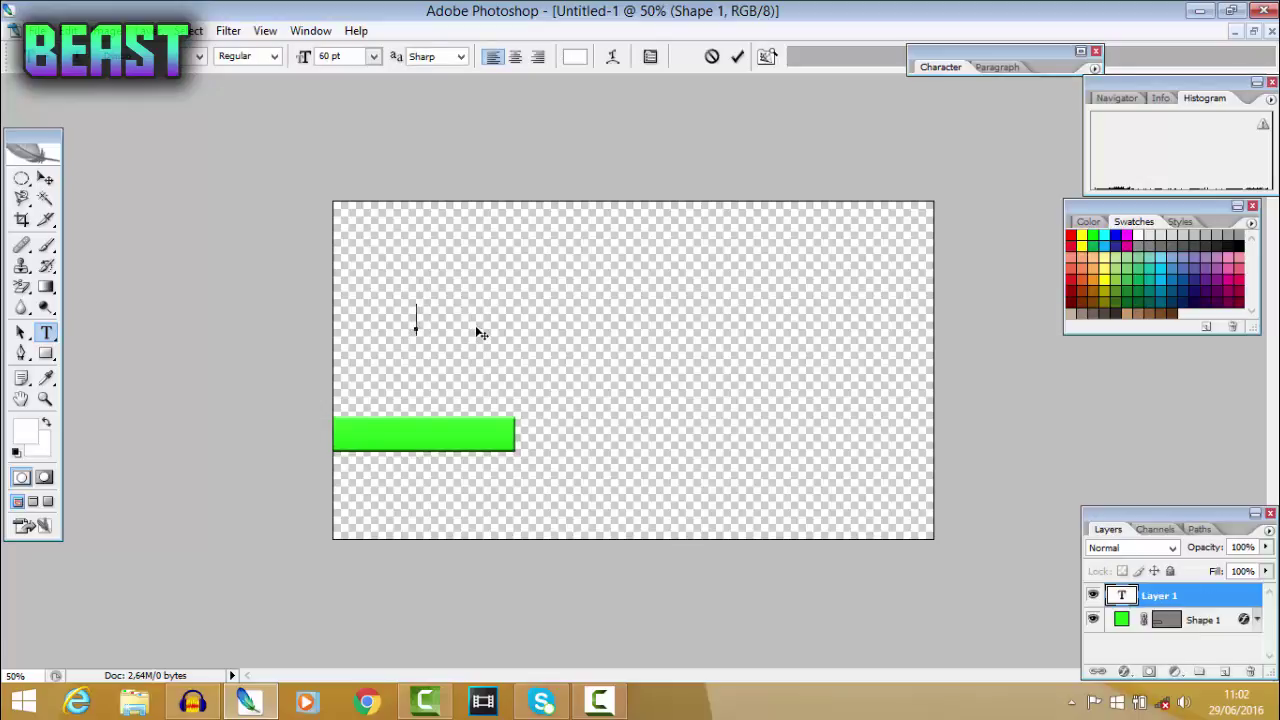
pyautogui.write('LEARN 2 LIKE')
pyautogui.moveTo(476, 327); pyautogui.dragTo(416, 449)
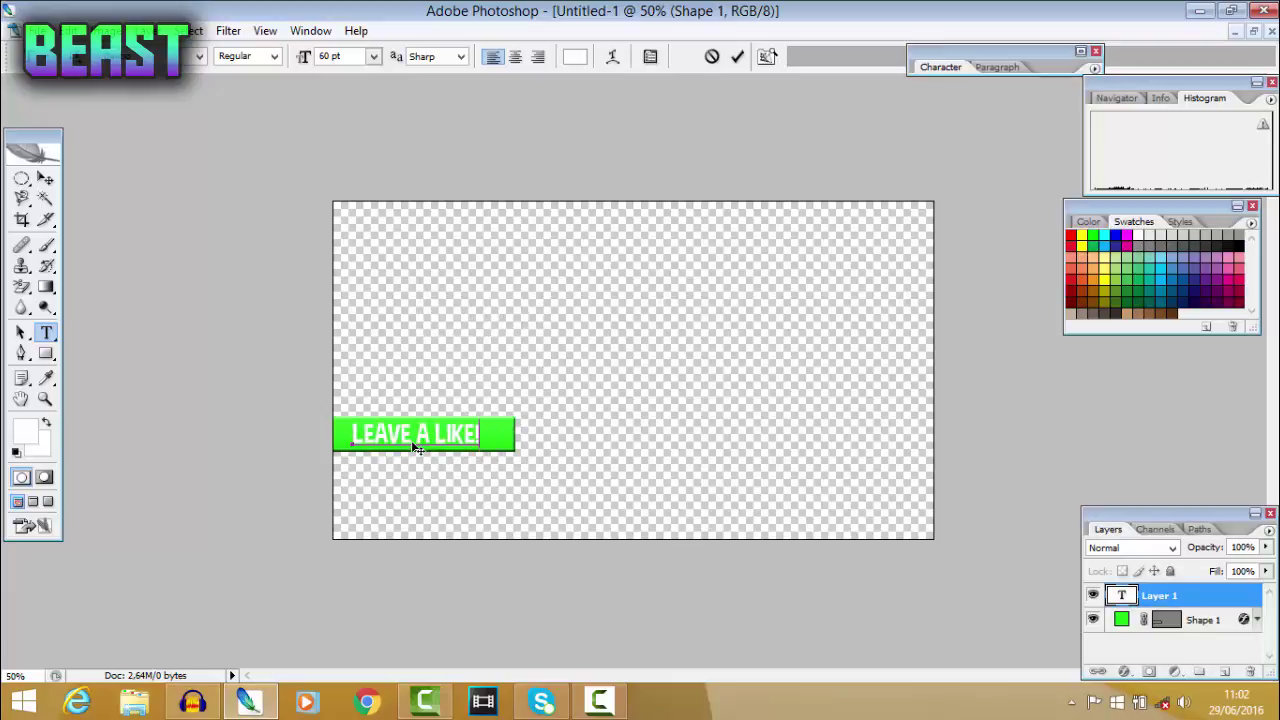
pyautogui.click(736, 57)
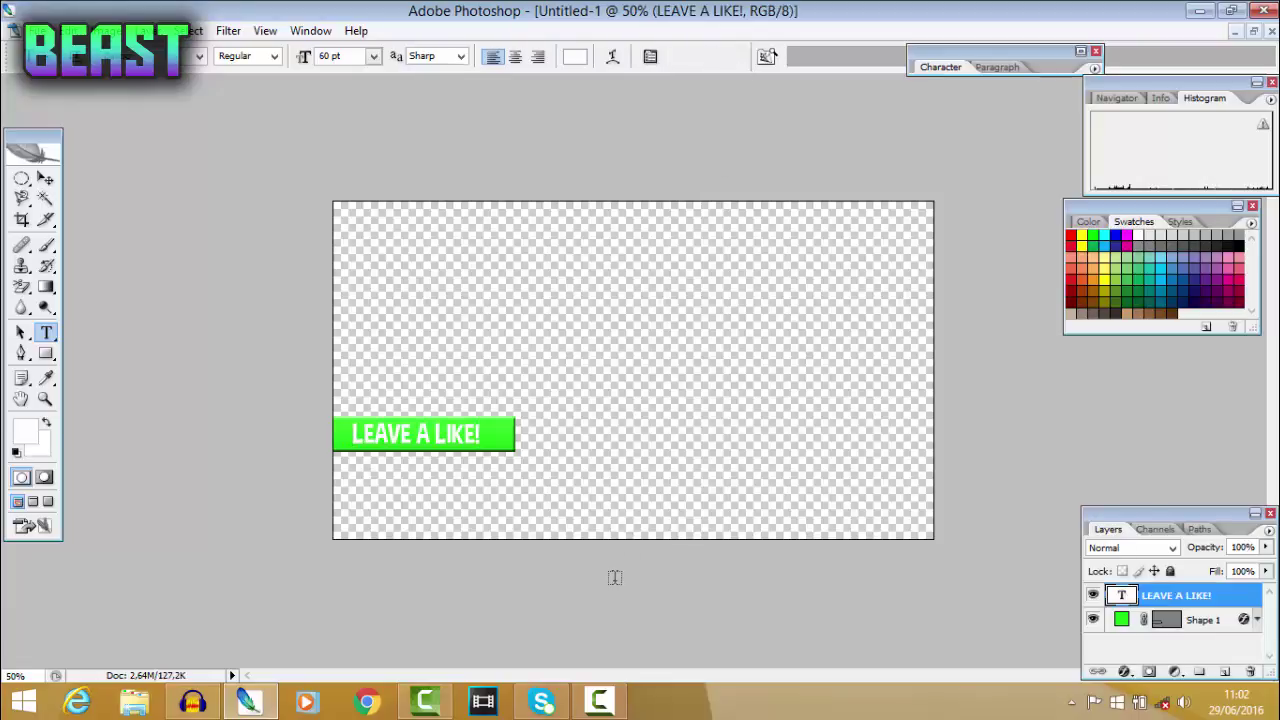
# Style the "LEAVE A LIKE!" text layer with a 10% opacity gradient overlay and a default drop shadow.
pyautogui.rightClick(1176, 596)
pyautogui.click(1132, 89)
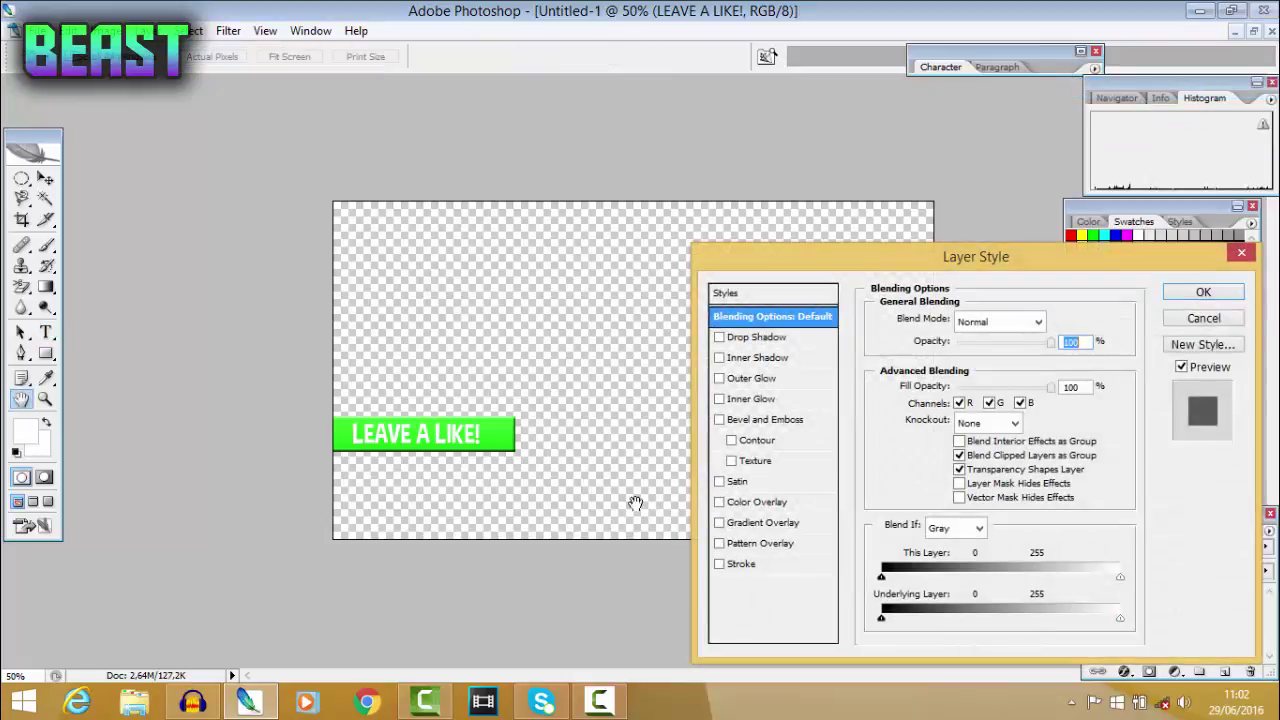
pyautogui.click(763, 501)
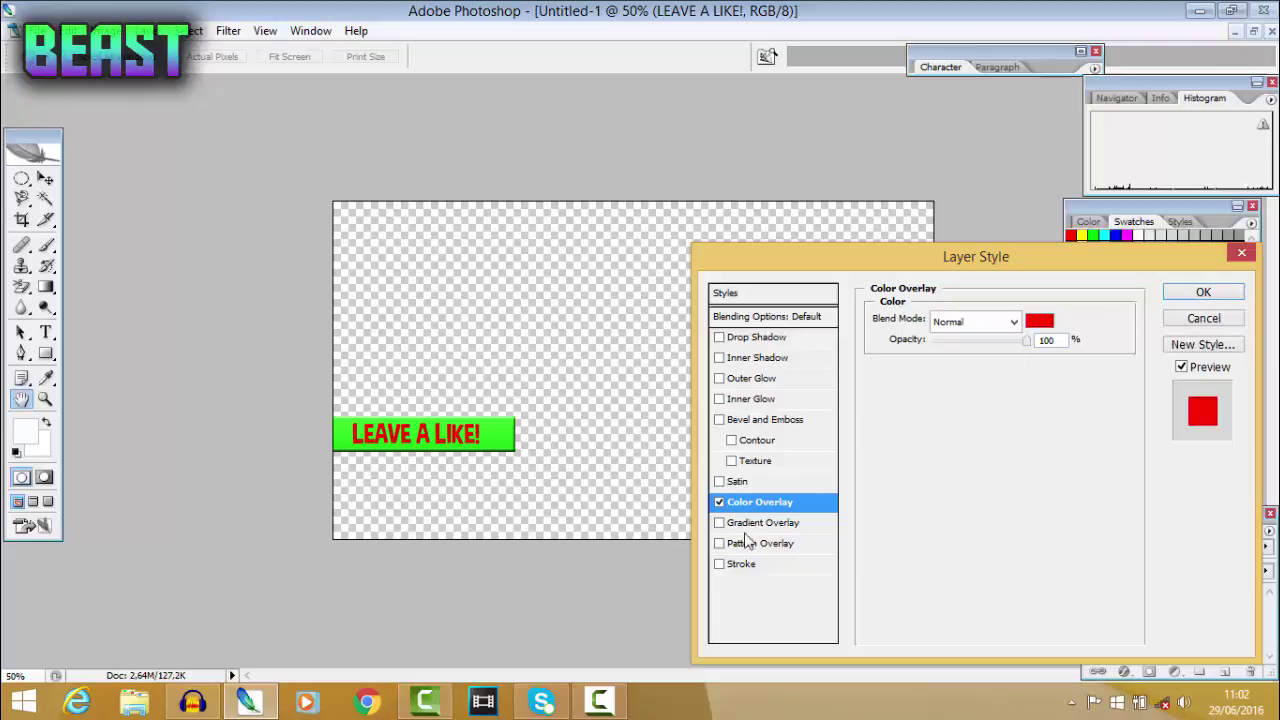
pyautogui.click(719, 502)
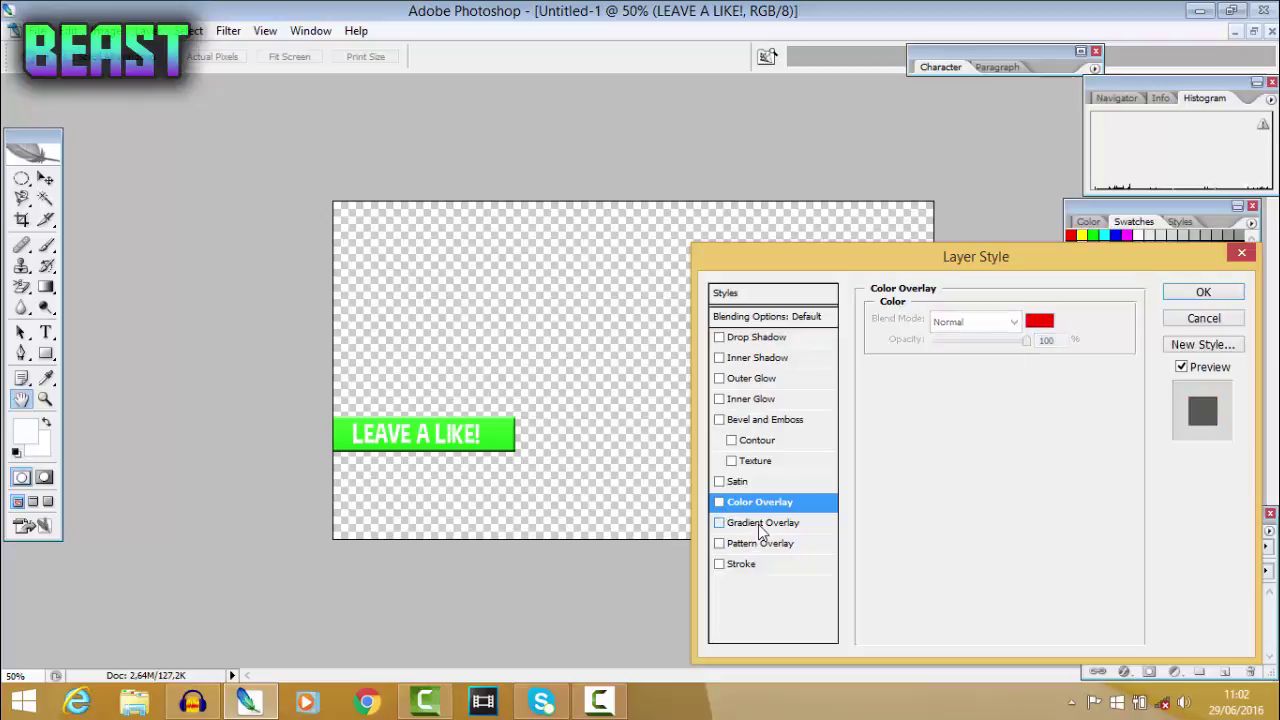
pyautogui.click(719, 522)
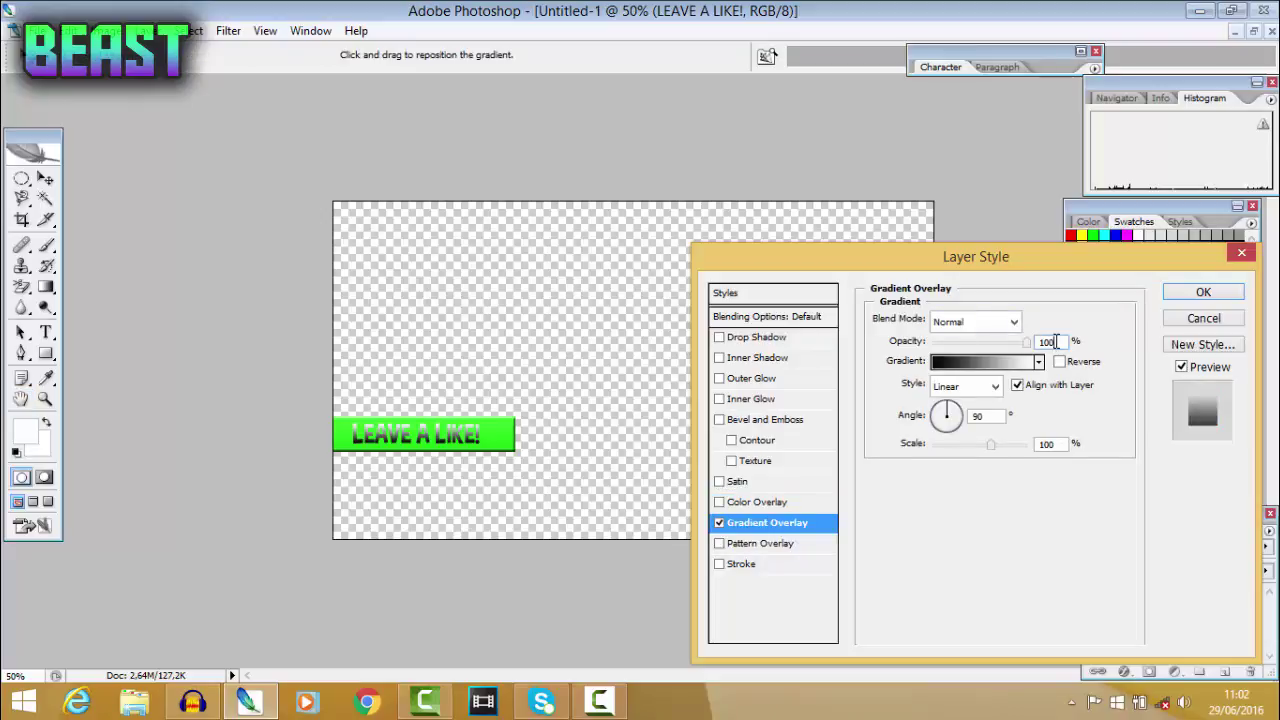
pyautogui.press('BackSpace')
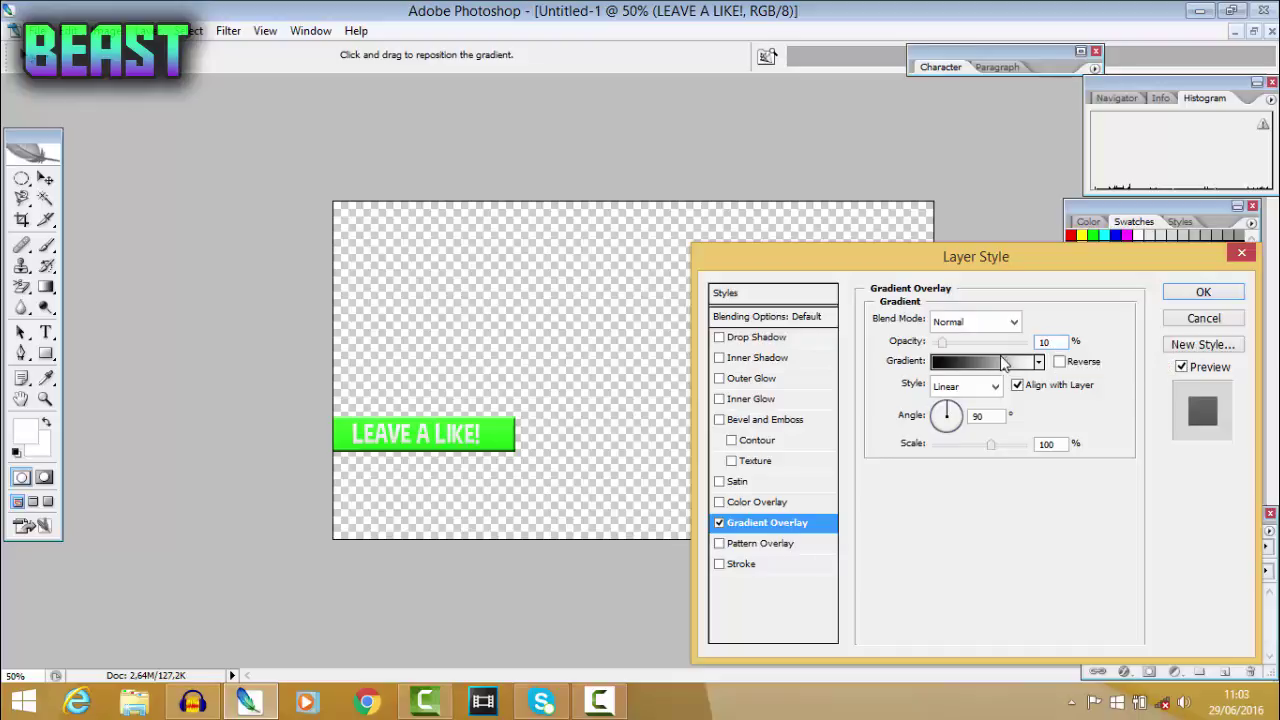
pyautogui.click(767, 340)
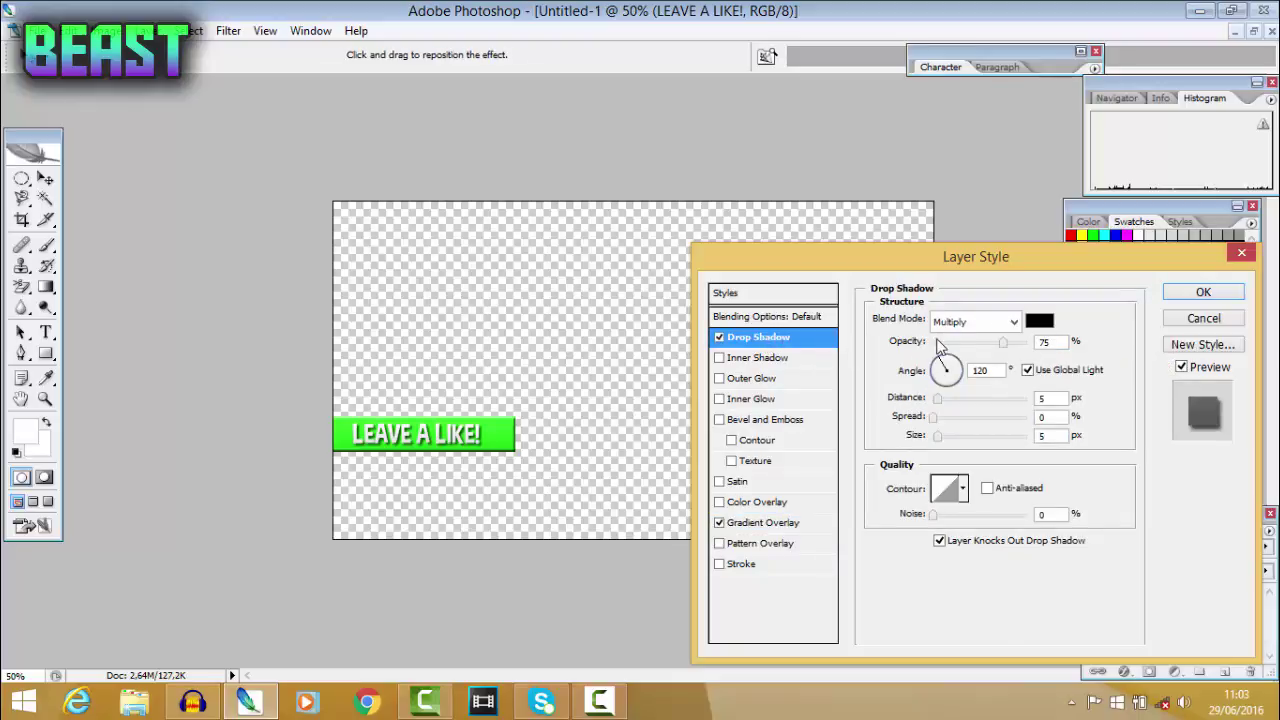
pyautogui.click(1190, 297)
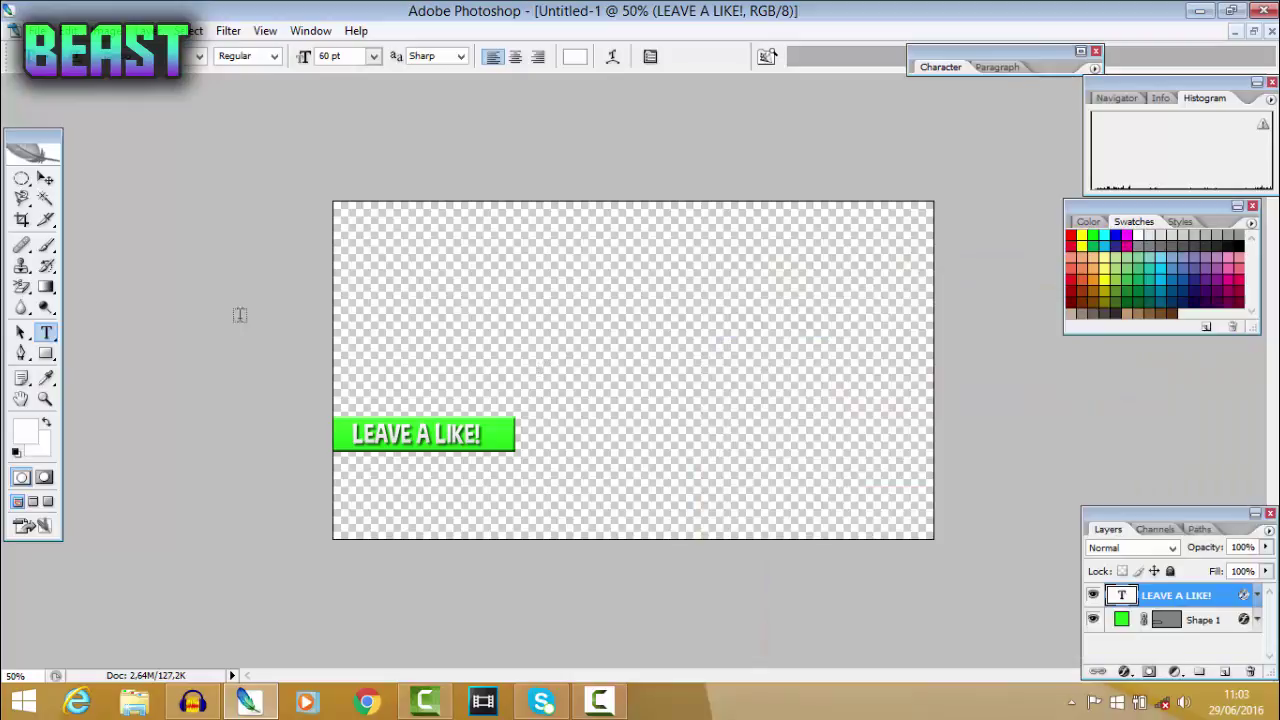
pyautogui.moveTo(479, 400); pyautogui.dragTo(519, 386)
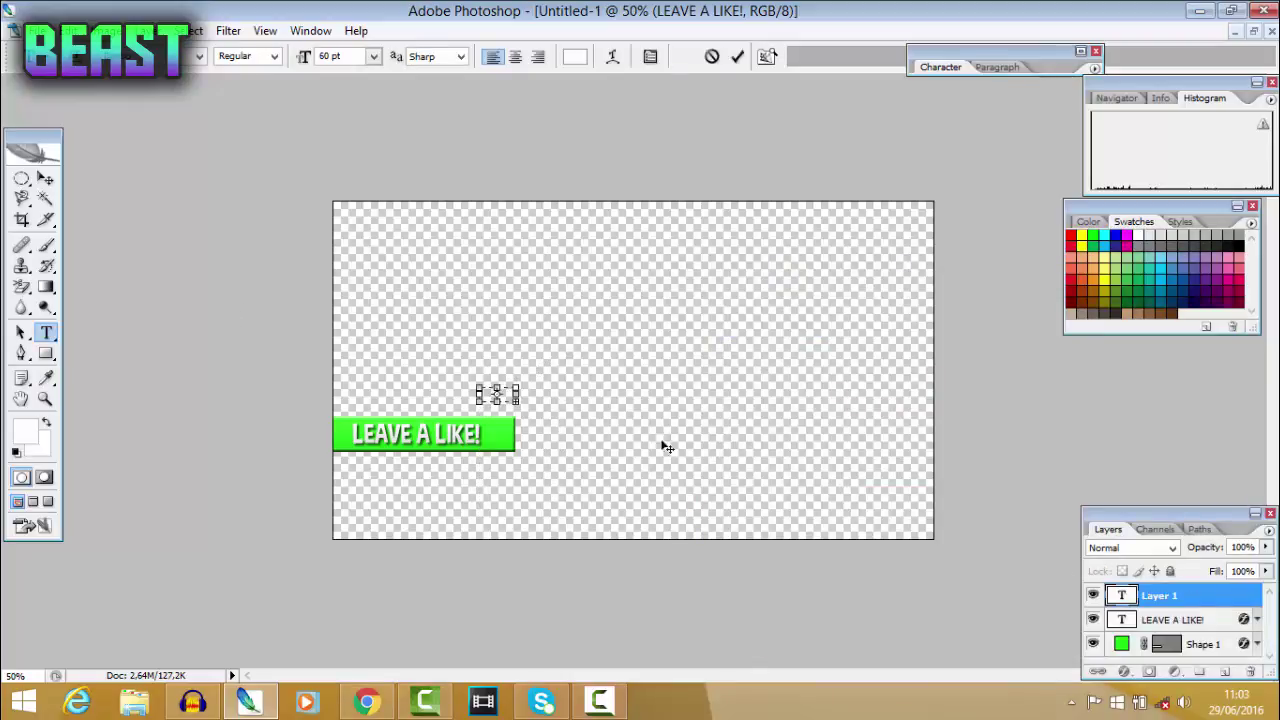
pyautogui.click(1214, 598)
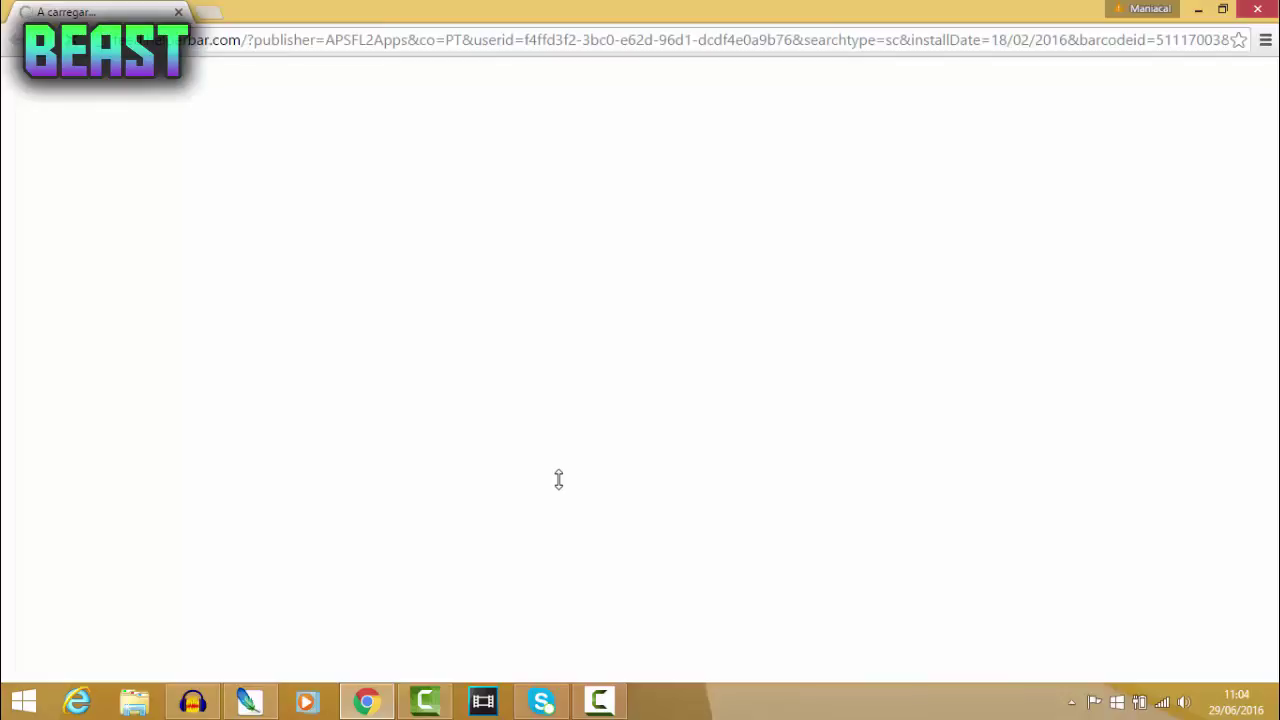
# Go to Google in Chrome and search for "LIKE PNG".
pyautogui.click(629, 43)
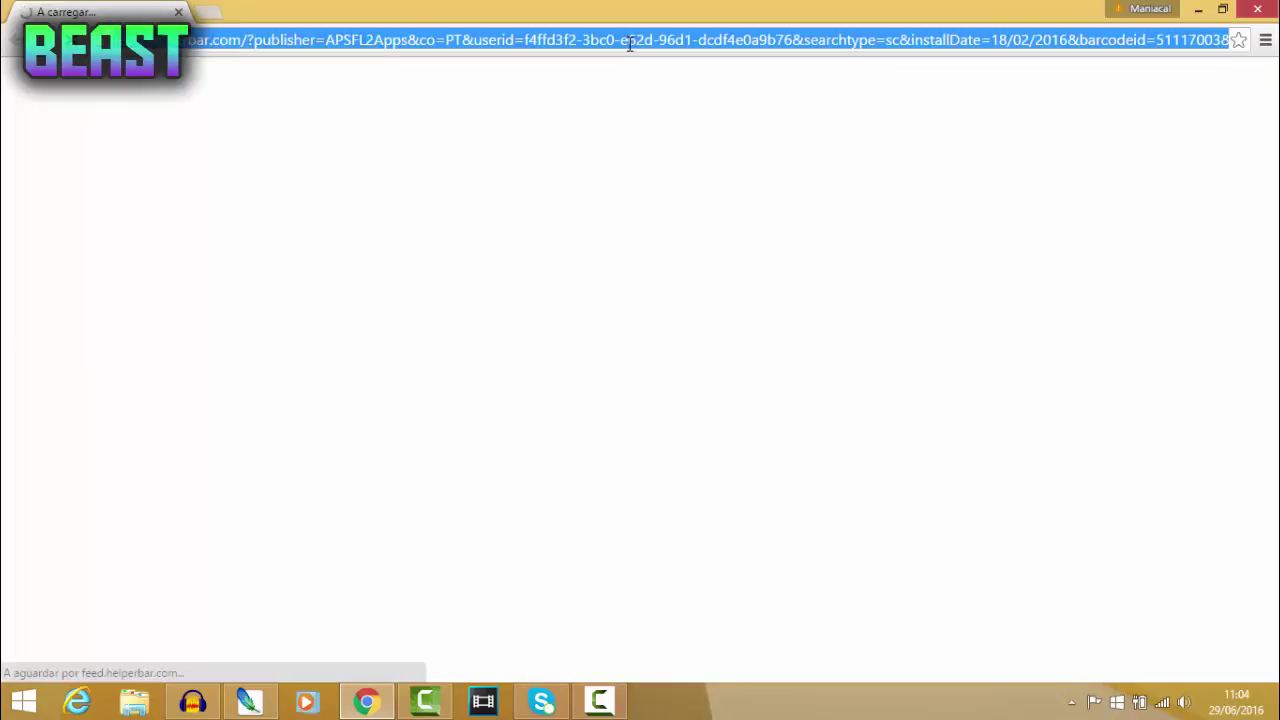
pyautogui.write('g')
pyautogui.press('Return')
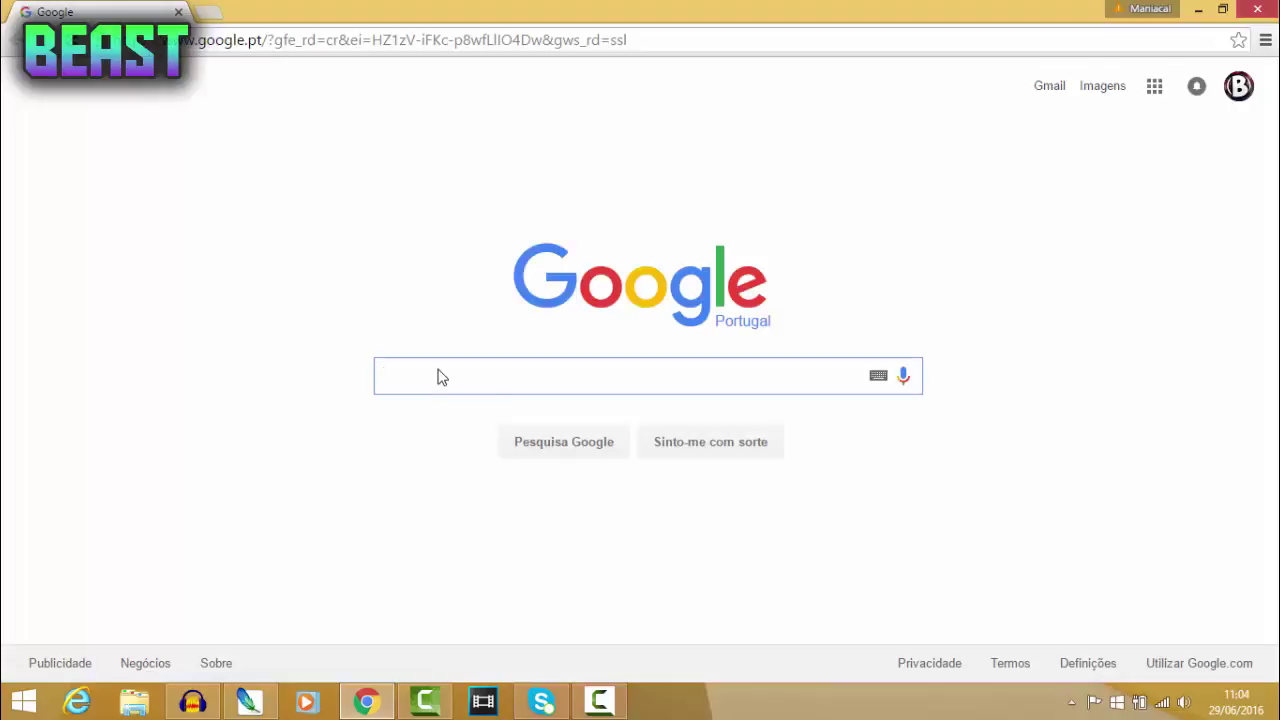
pyautogui.write('lIKE PNG')
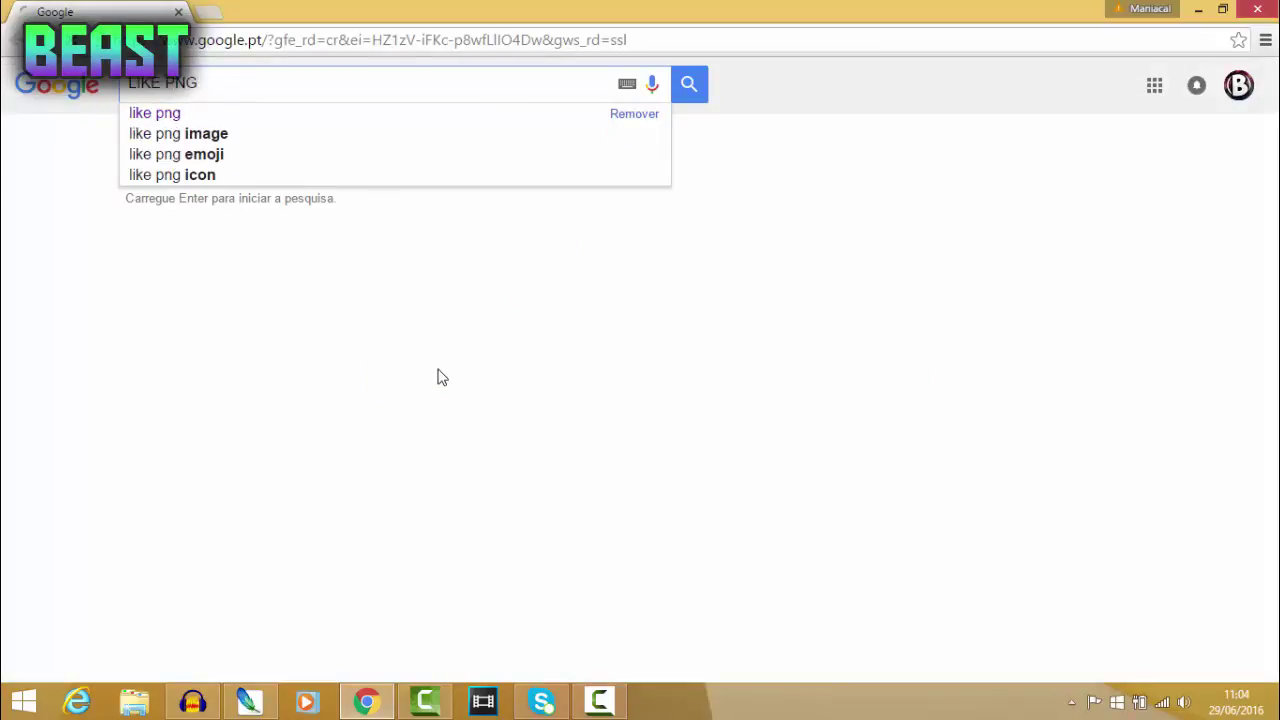
pyautogui.press('Return')
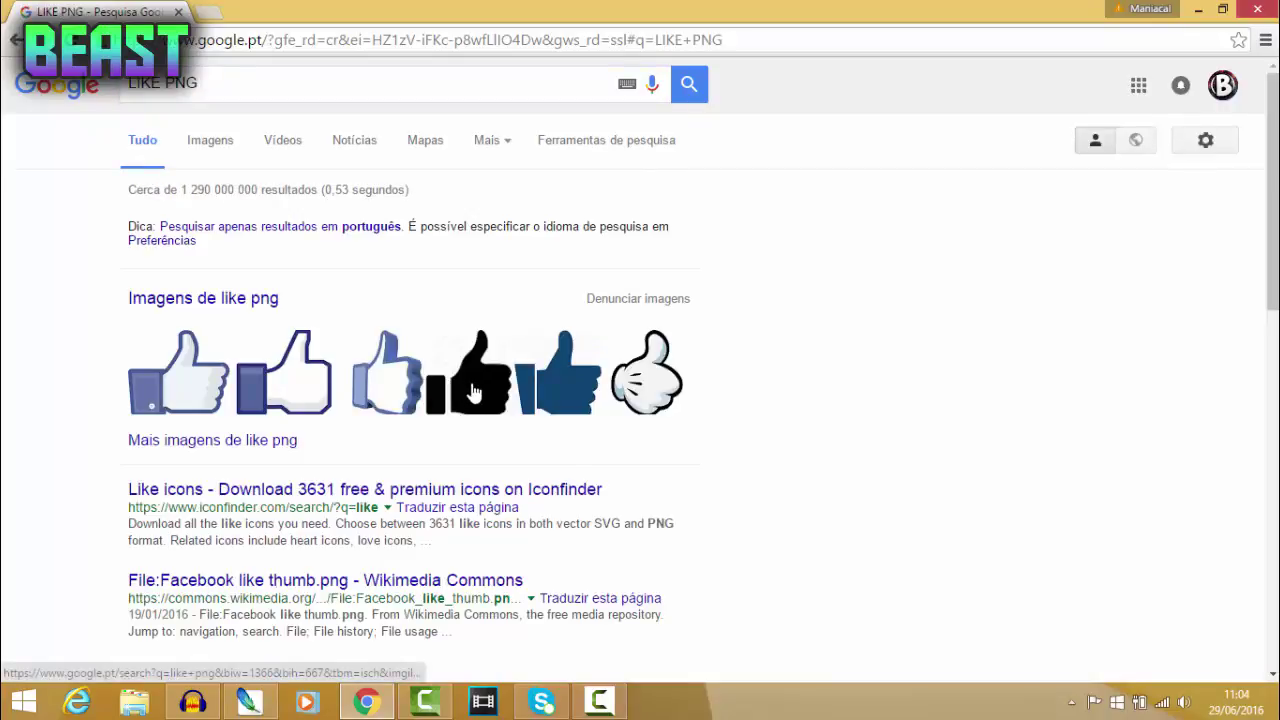
# Open the image results and save the black thumbs-up icon to the desktop as the PNG file thumbs-up2-128.
pyautogui.click(252, 305)
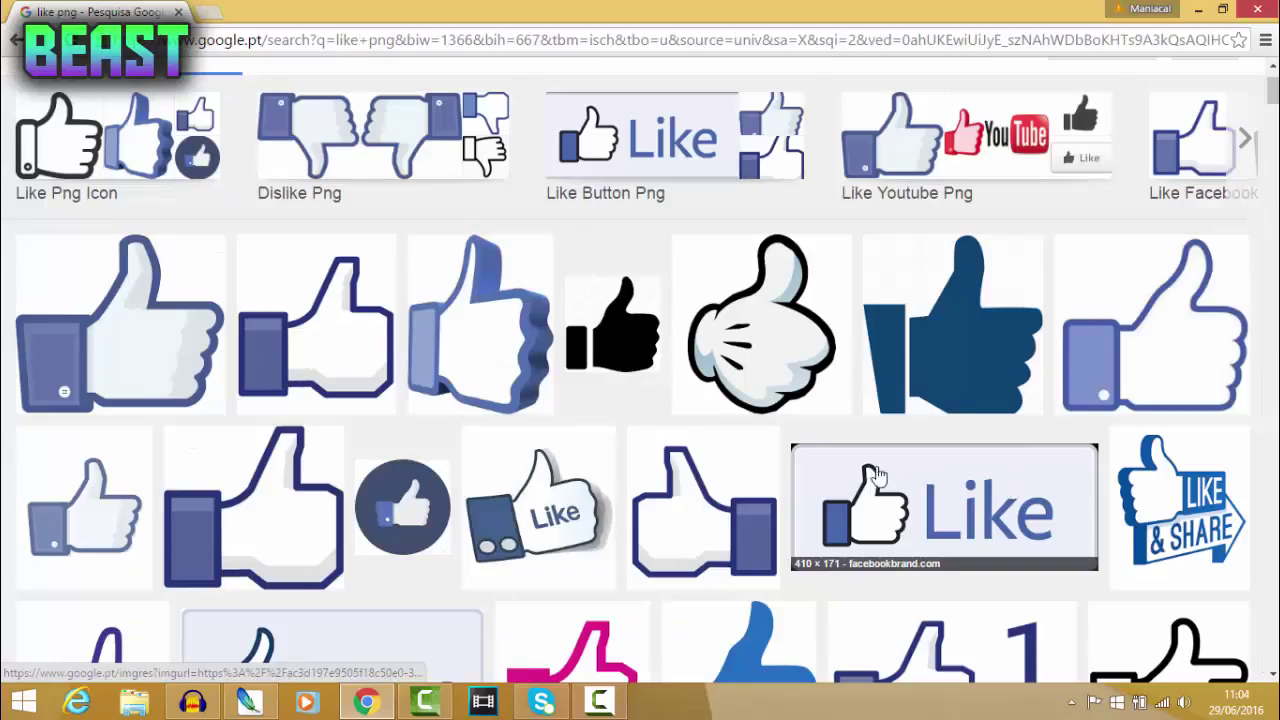
pyautogui.click(637, 352)
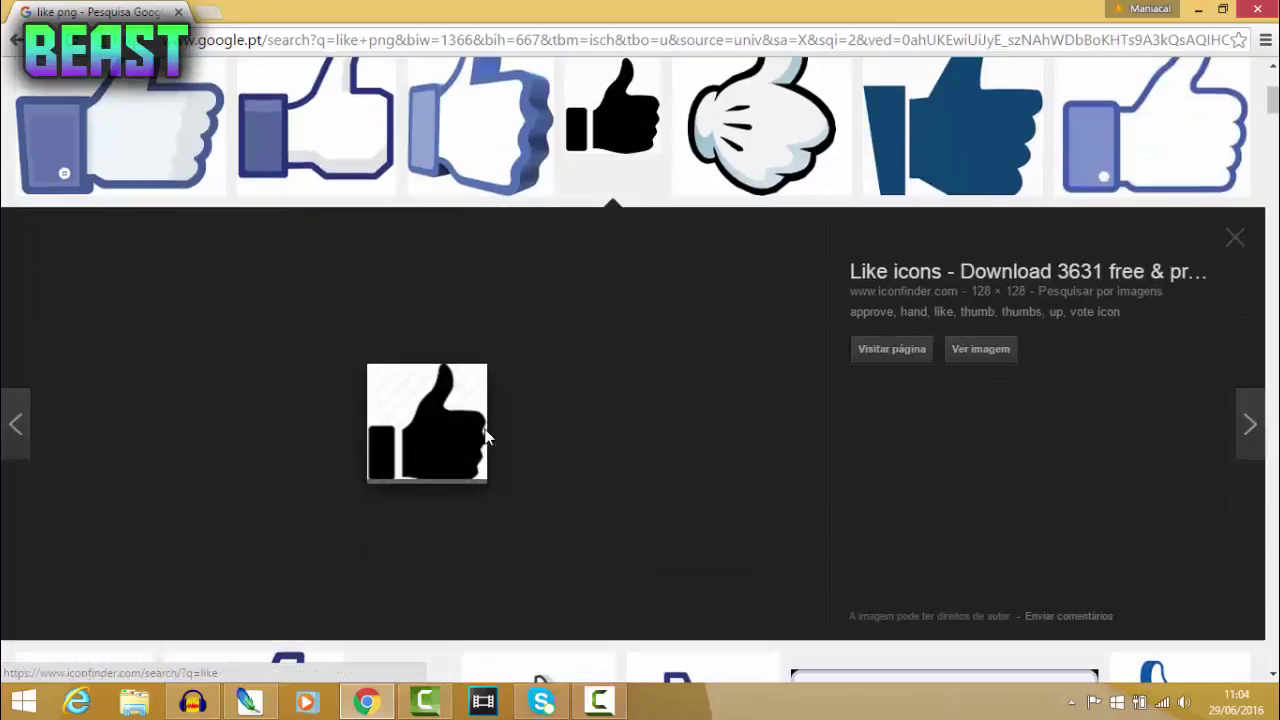
pyautogui.rightClick(416, 437)
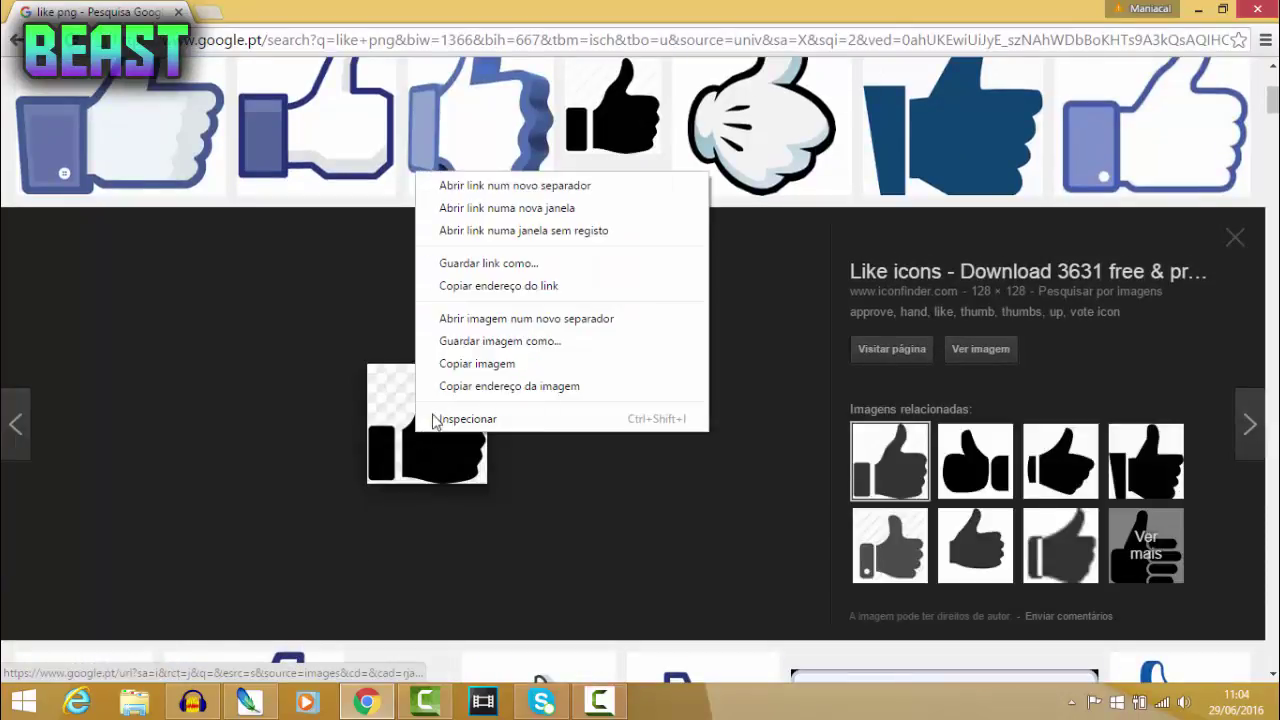
pyautogui.click(474, 341)
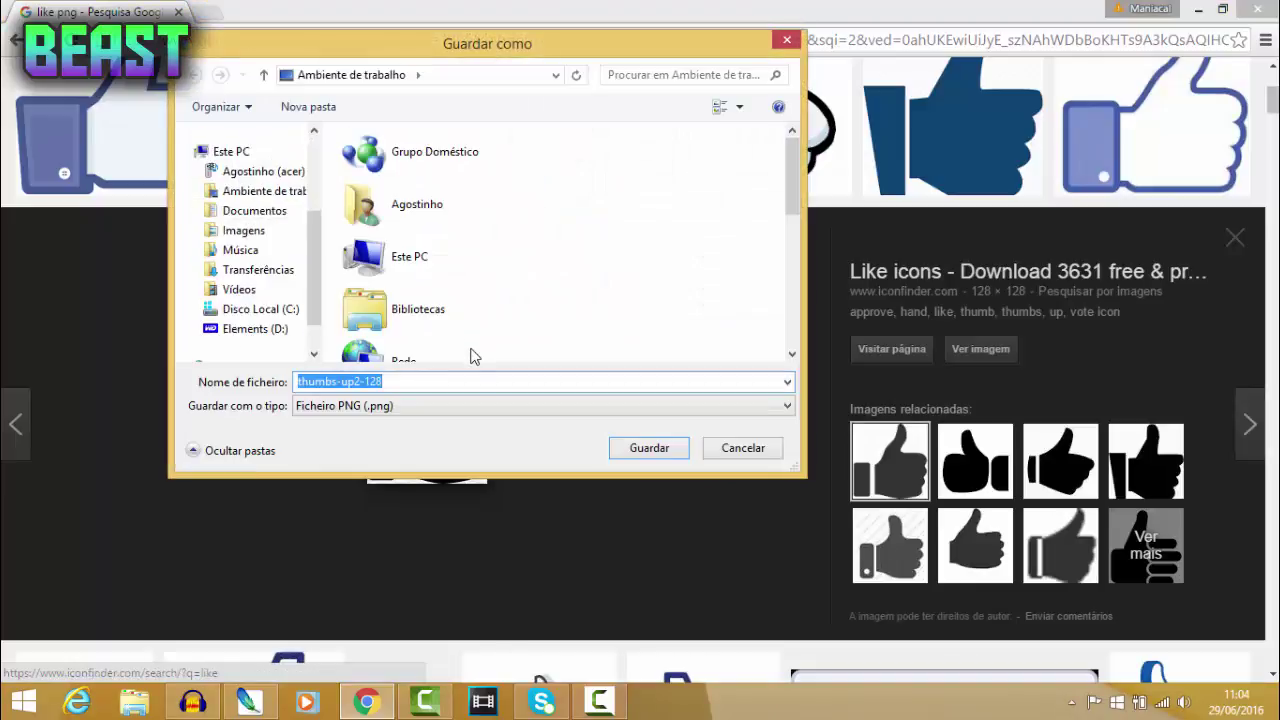
pyautogui.click(645, 449)
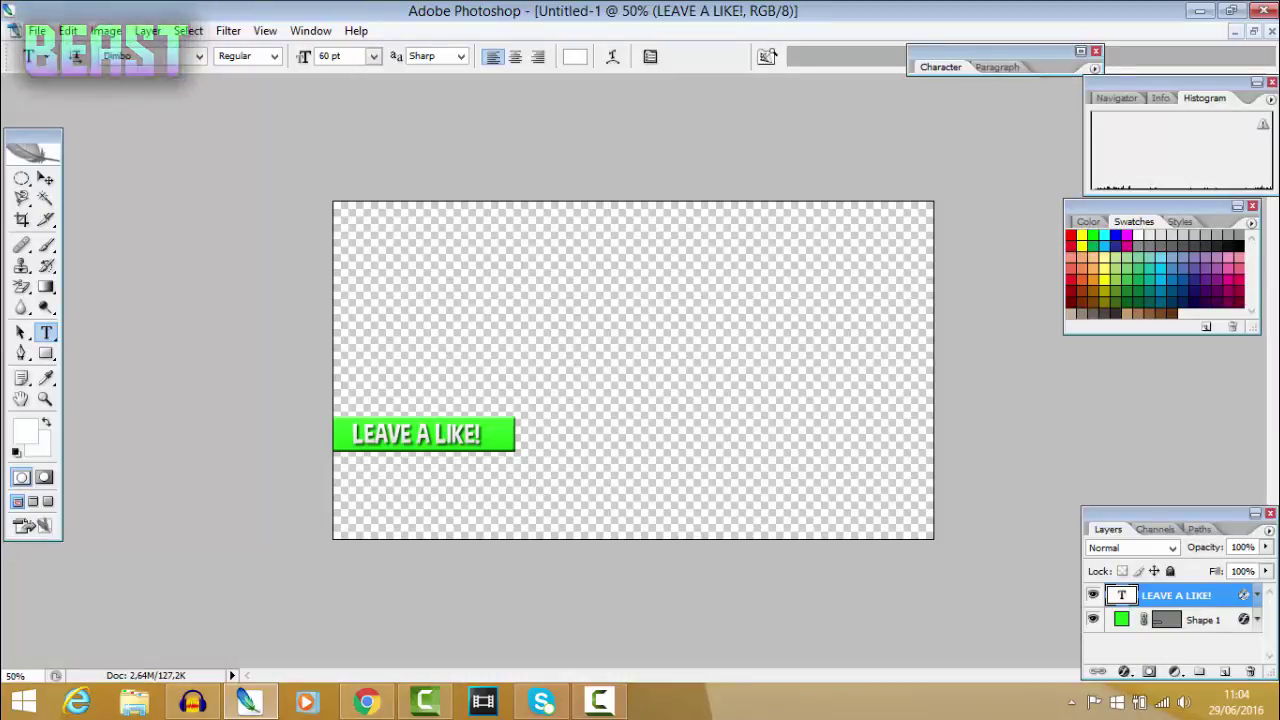
# In Photoshop, place the thumbs-up2-128 image from the desktop into the banner document.
pyautogui.click(36, 30)
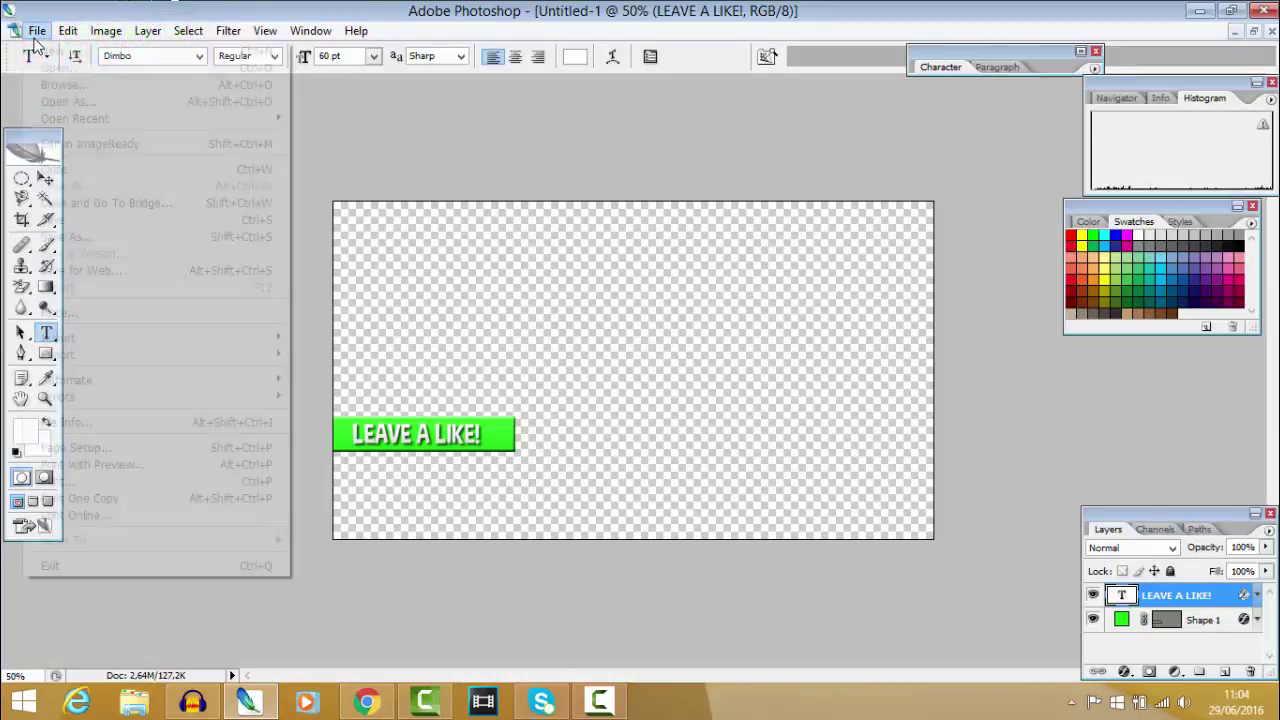
pyautogui.click(75, 313)
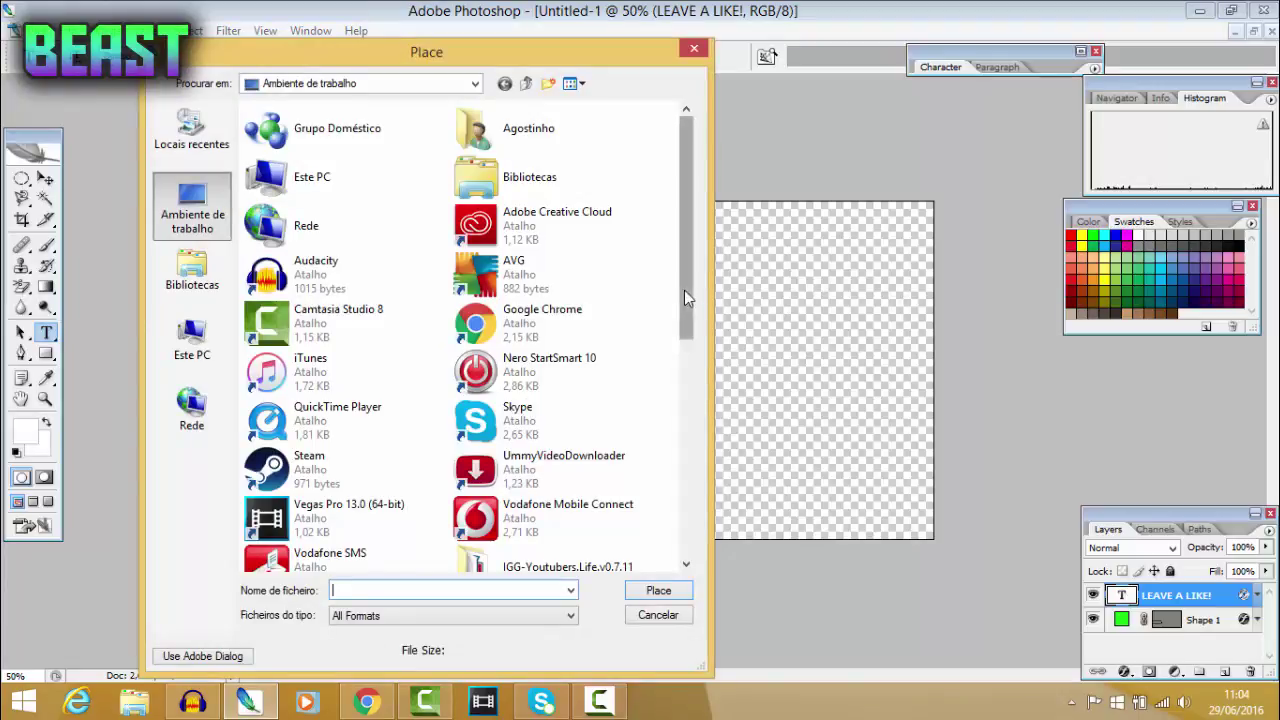
pyautogui.moveTo(684, 290); pyautogui.dragTo(682, 428)
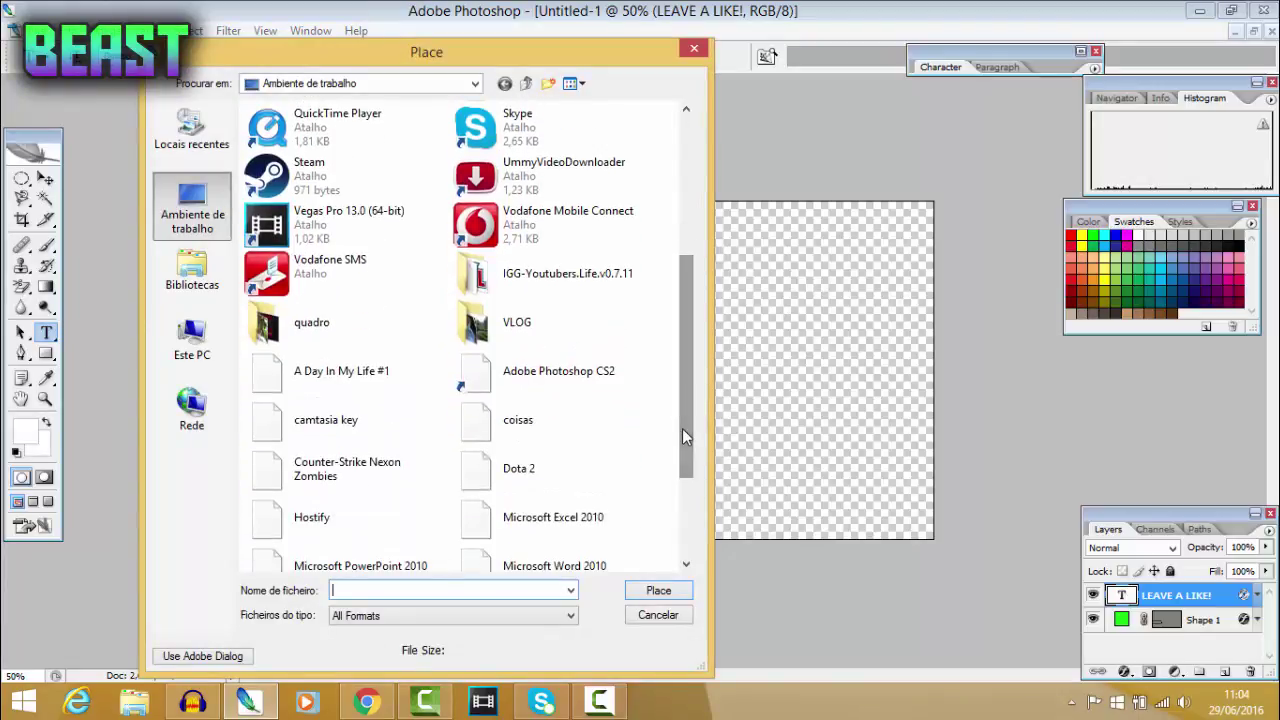
pyautogui.moveTo(680, 438); pyautogui.dragTo(688, 560)
pyautogui.click(562, 498)
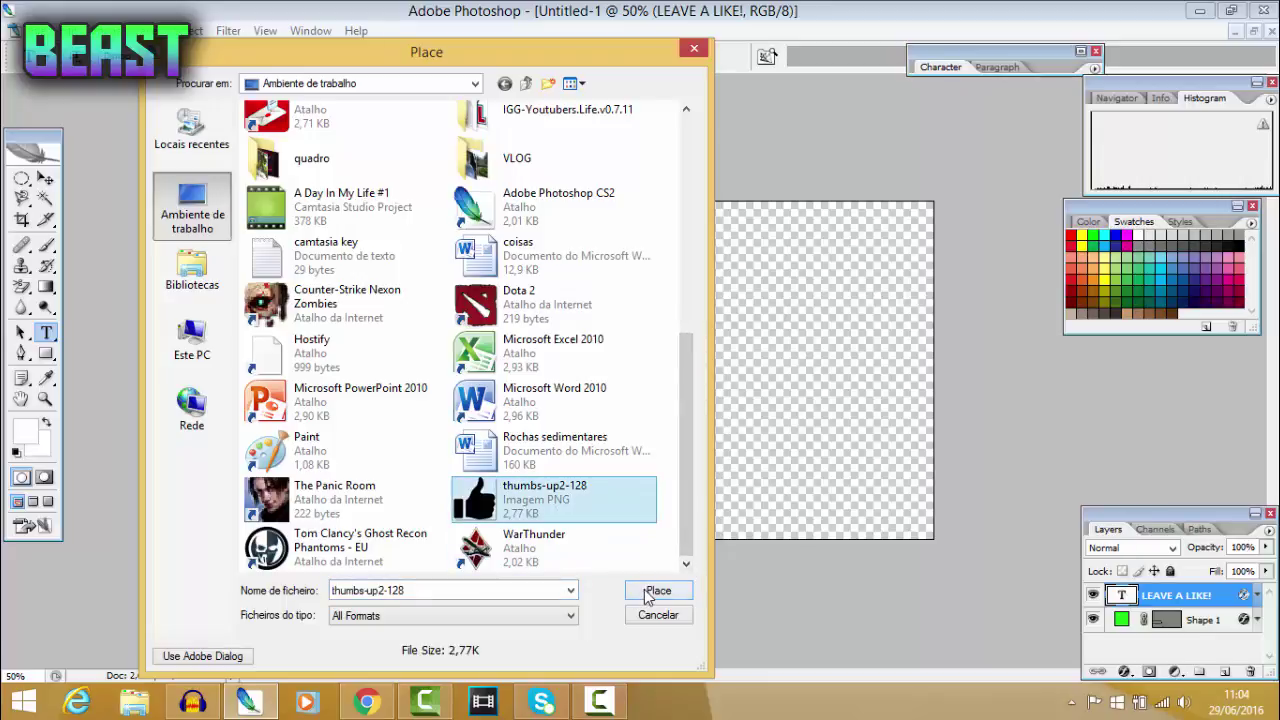
pyautogui.click(650, 592)
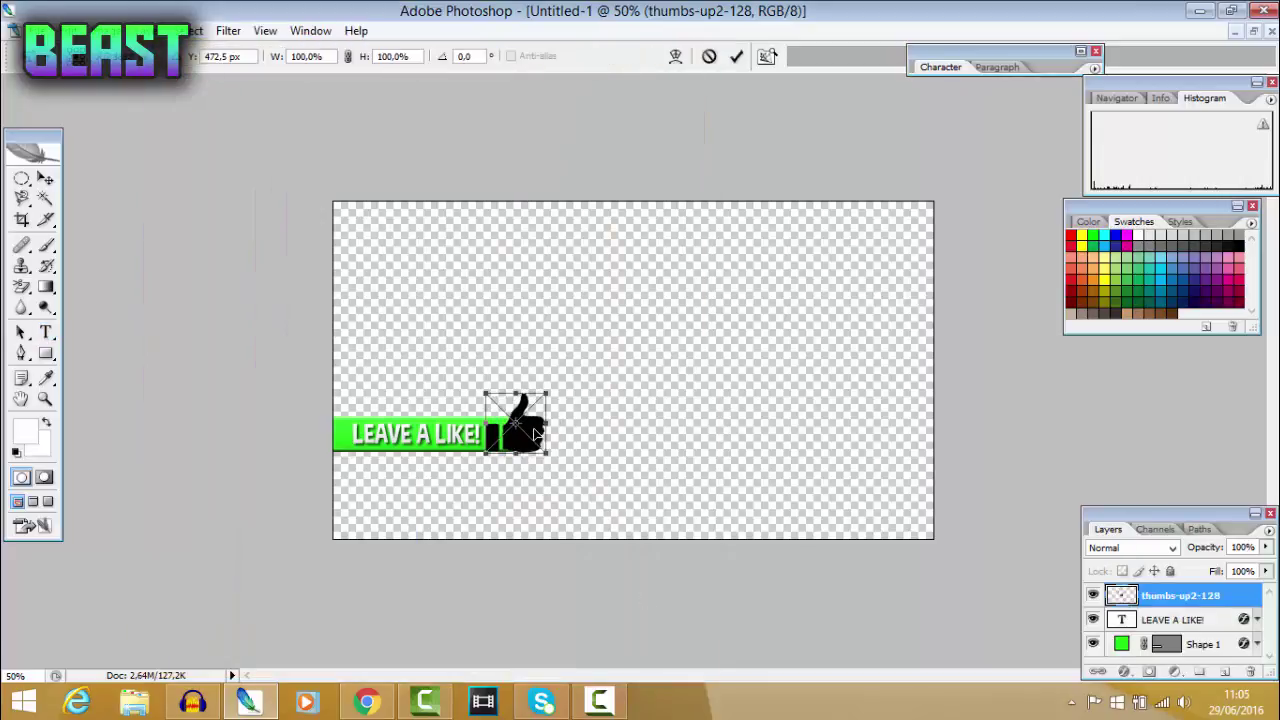
# Scale the placed thumbs-up icon to about 97%, rotate it about 7.6°, and position it over the green bar's right end.
pyautogui.moveTo(535, 432); pyautogui.dragTo(544, 432)
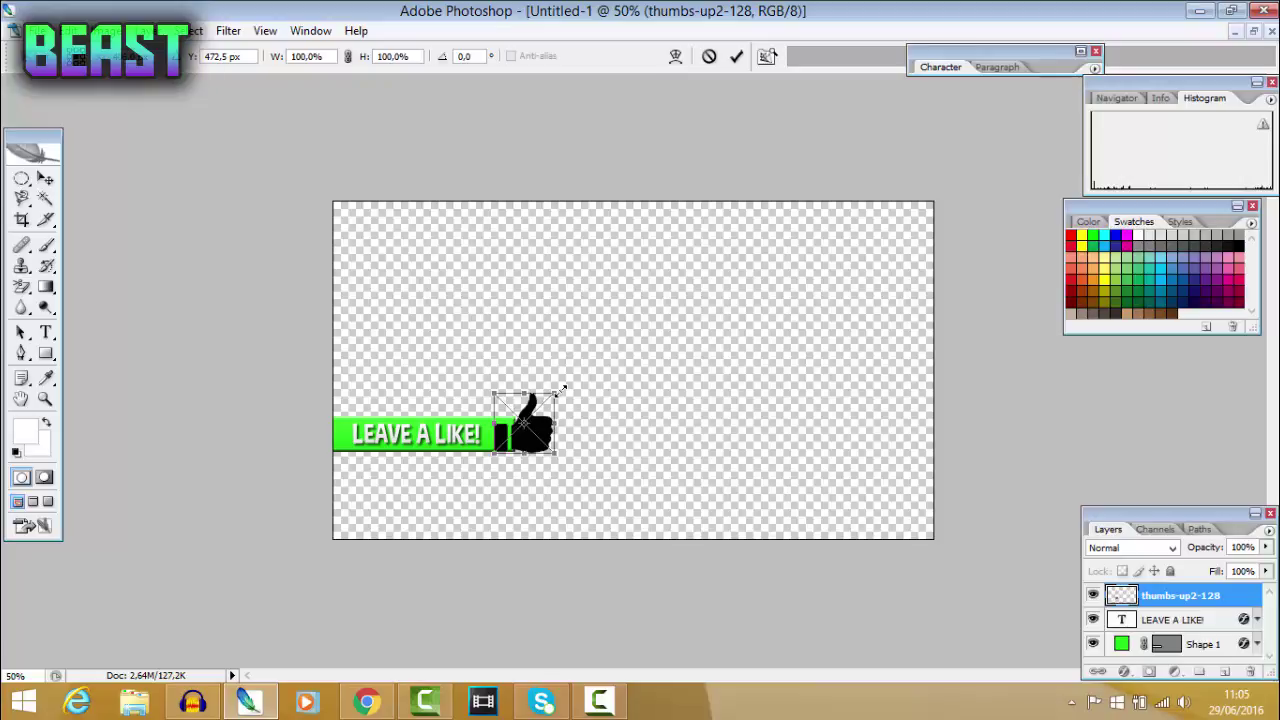
pyautogui.moveTo(563, 387)
pyautogui.mouseDown()
pyautogui.moveTo(547, 405)
pyautogui.moveTo(720, 286)
pyautogui.moveTo(533, 432)
pyautogui.moveTo(714, 286)
pyautogui.moveTo(685, 262)
pyautogui.moveTo(552, 414)
pyautogui.moveTo(566, 400)
pyautogui.mouseUp()
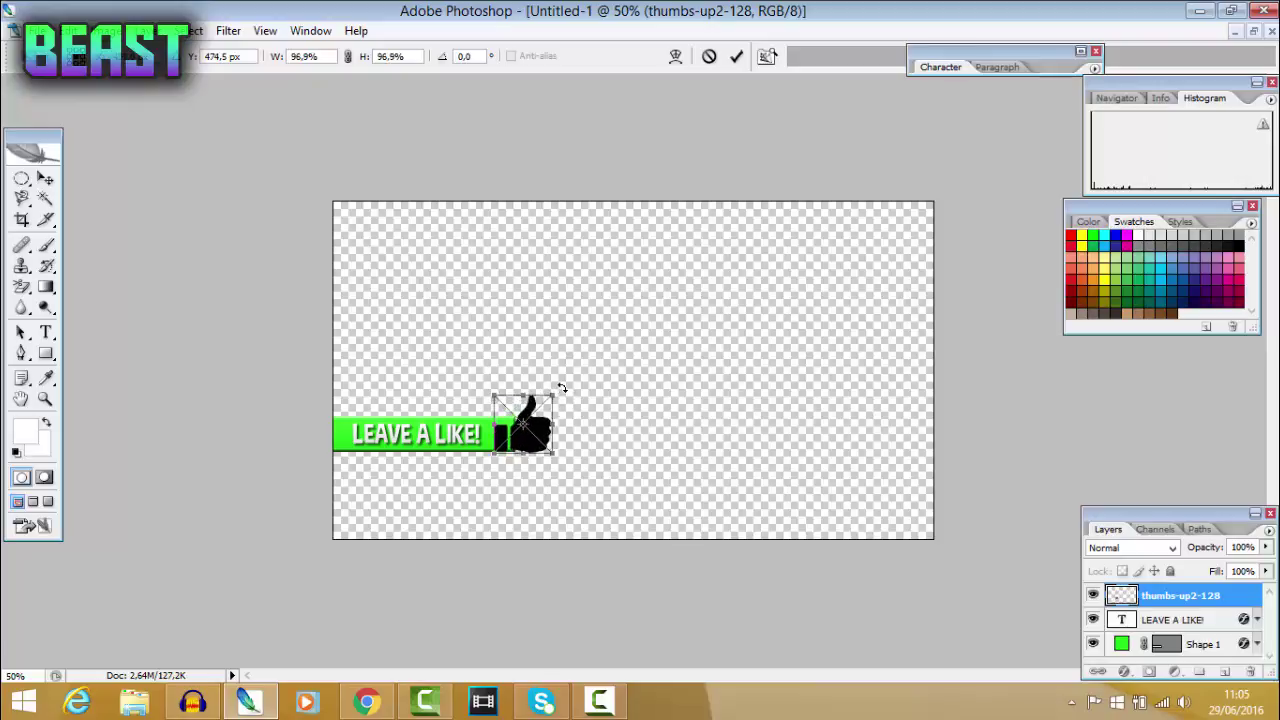
pyautogui.moveTo(562, 388); pyautogui.dragTo(567, 394)
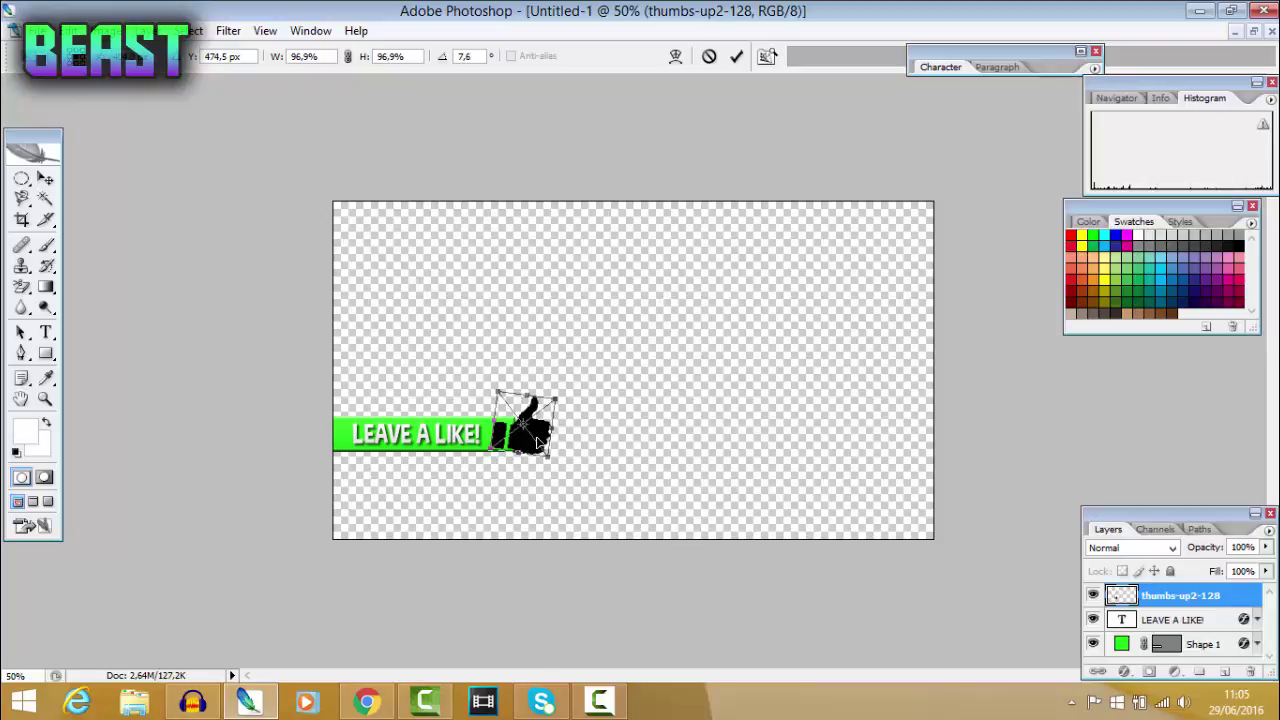
pyautogui.moveTo(537, 441); pyautogui.dragTo(529, 436)
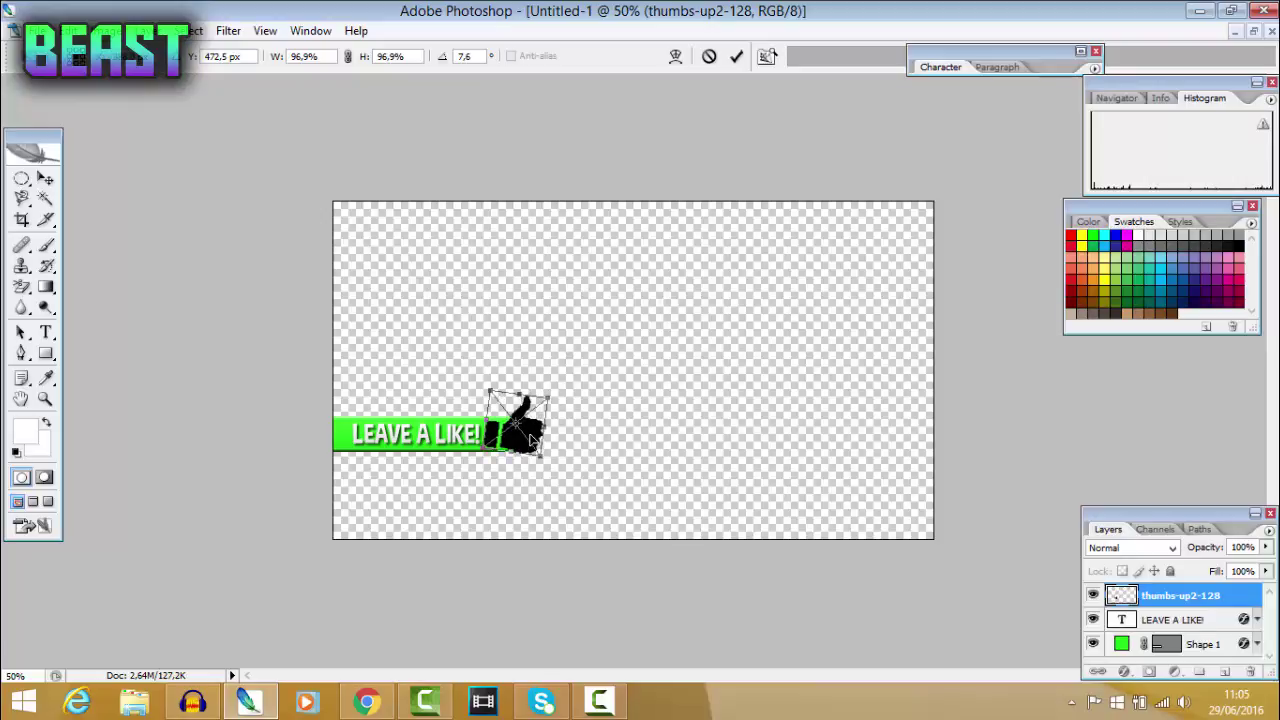
pyautogui.click(736, 56)
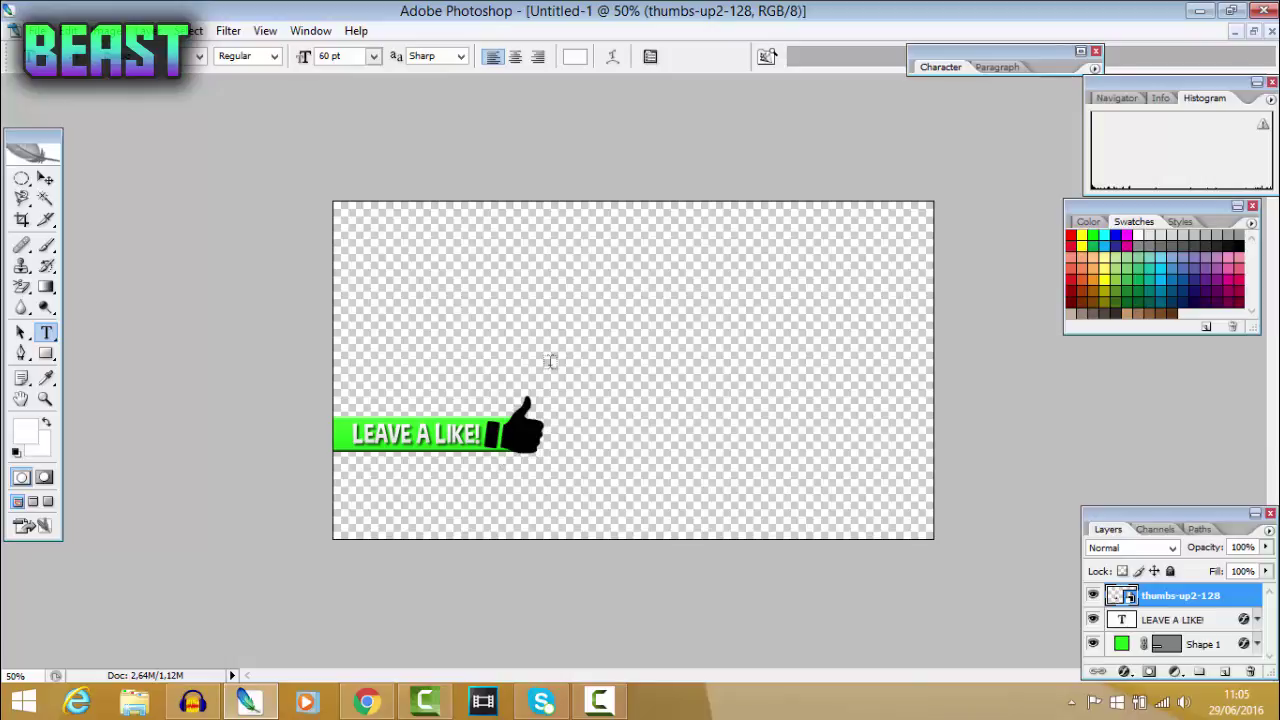
# Give the thumbs-up layer a gradient overlay at 10% opacity and a color overlay in green 21f117.
pyautogui.rightClick(1188, 600)
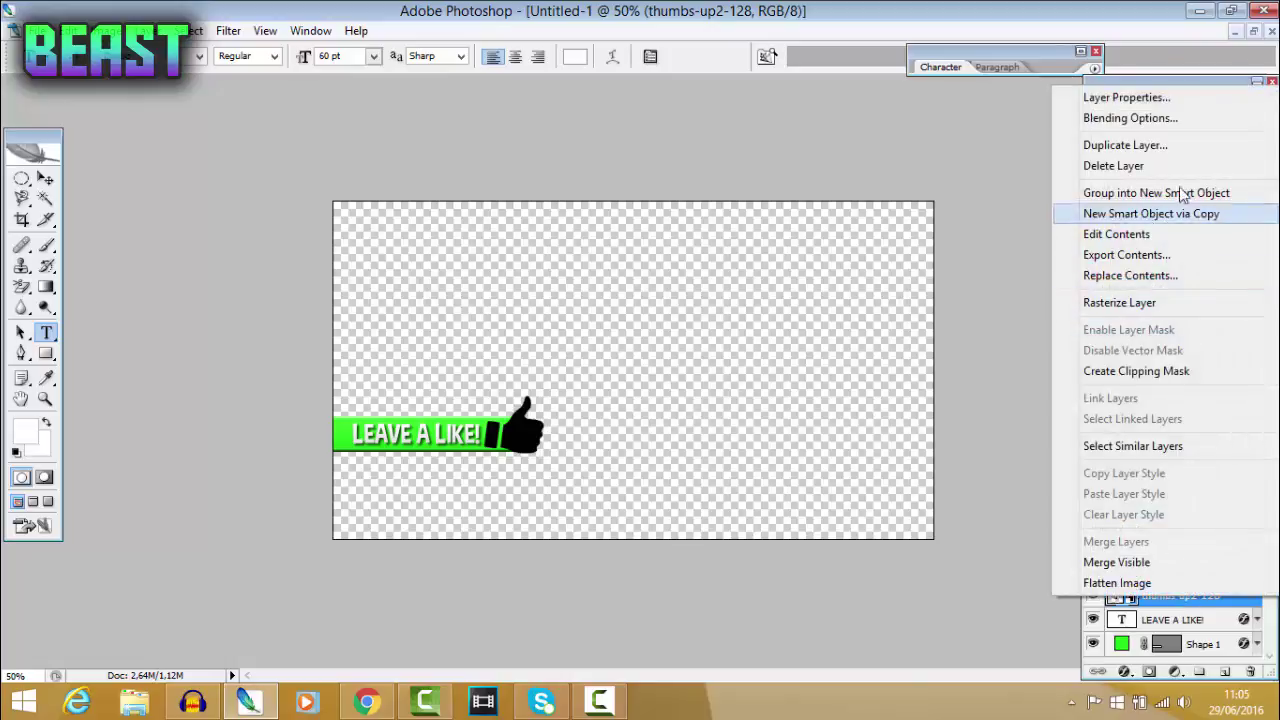
pyautogui.click(1153, 124)
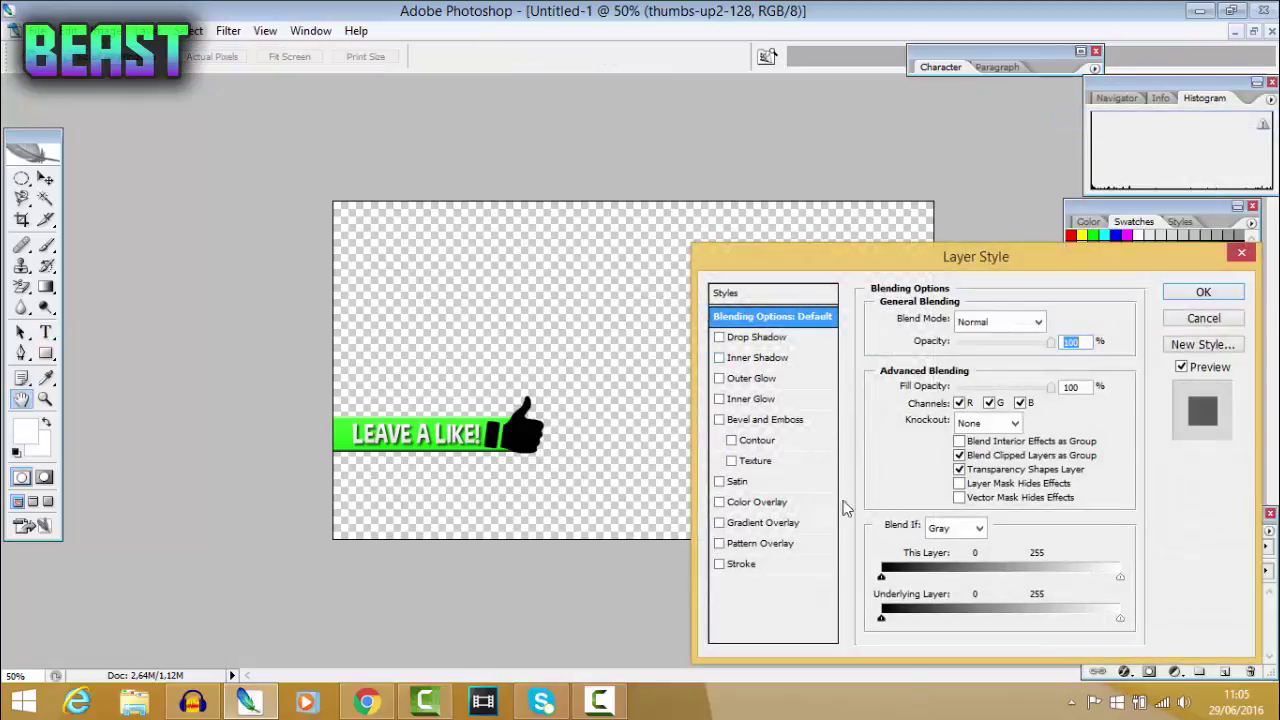
pyautogui.click(768, 526)
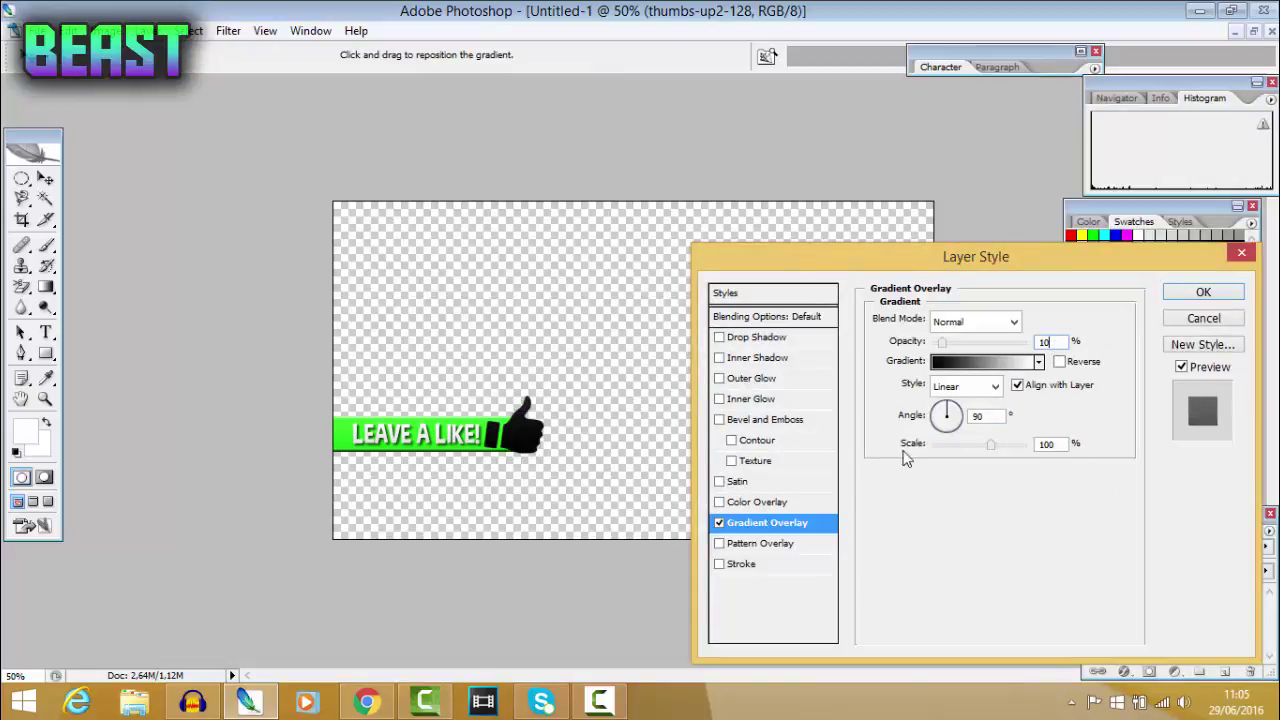
pyautogui.click(766, 506)
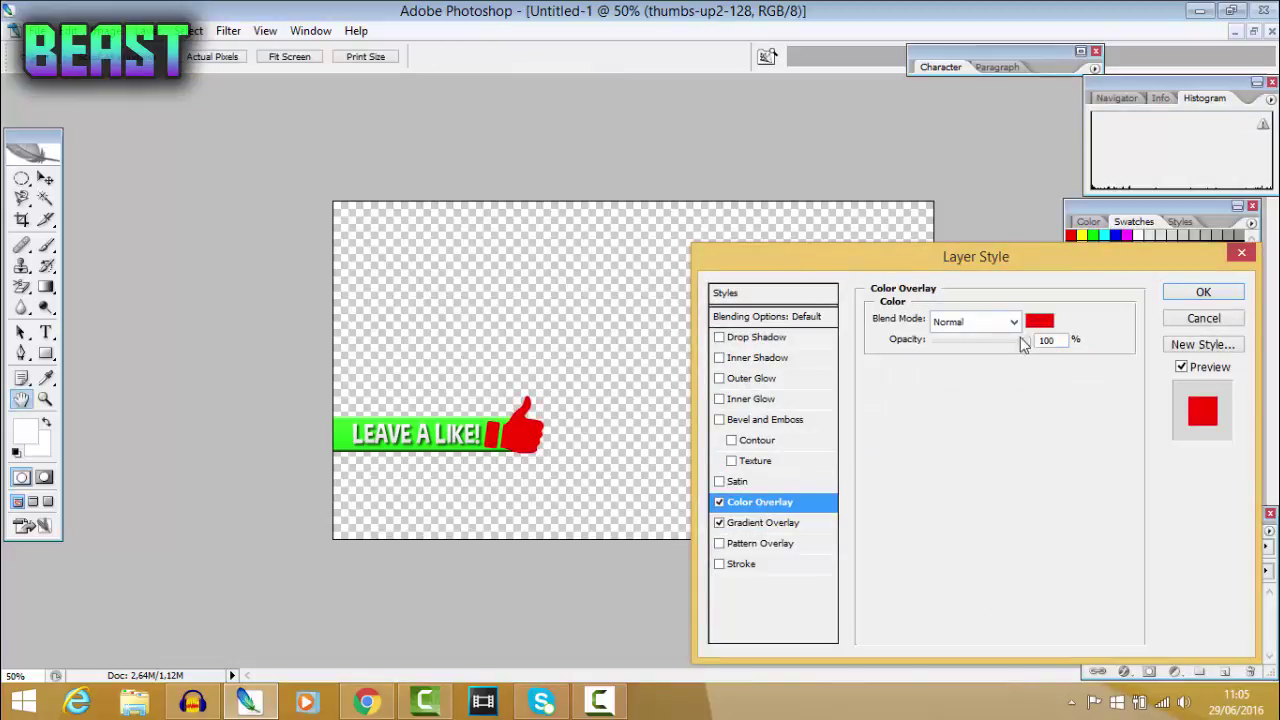
pyautogui.click(1039, 322)
pyautogui.doubleClick(905, 521)
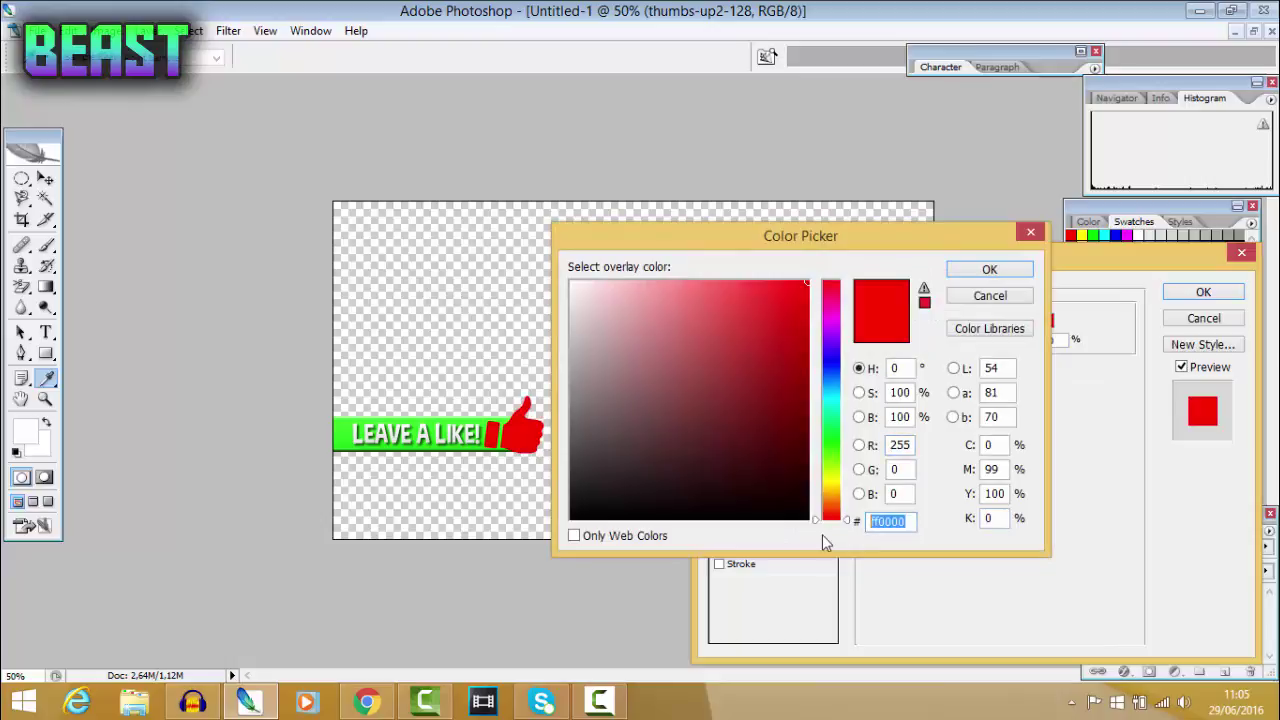
pyautogui.write('21f117')
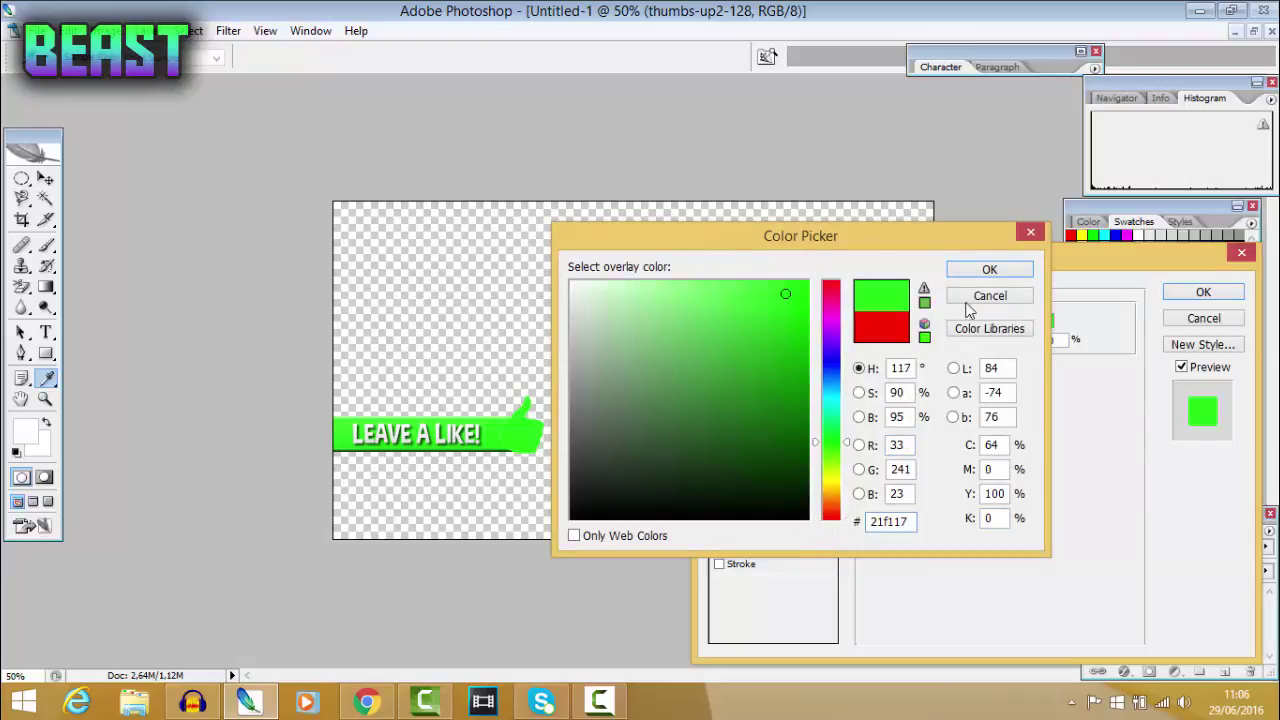
pyautogui.click(989, 270)
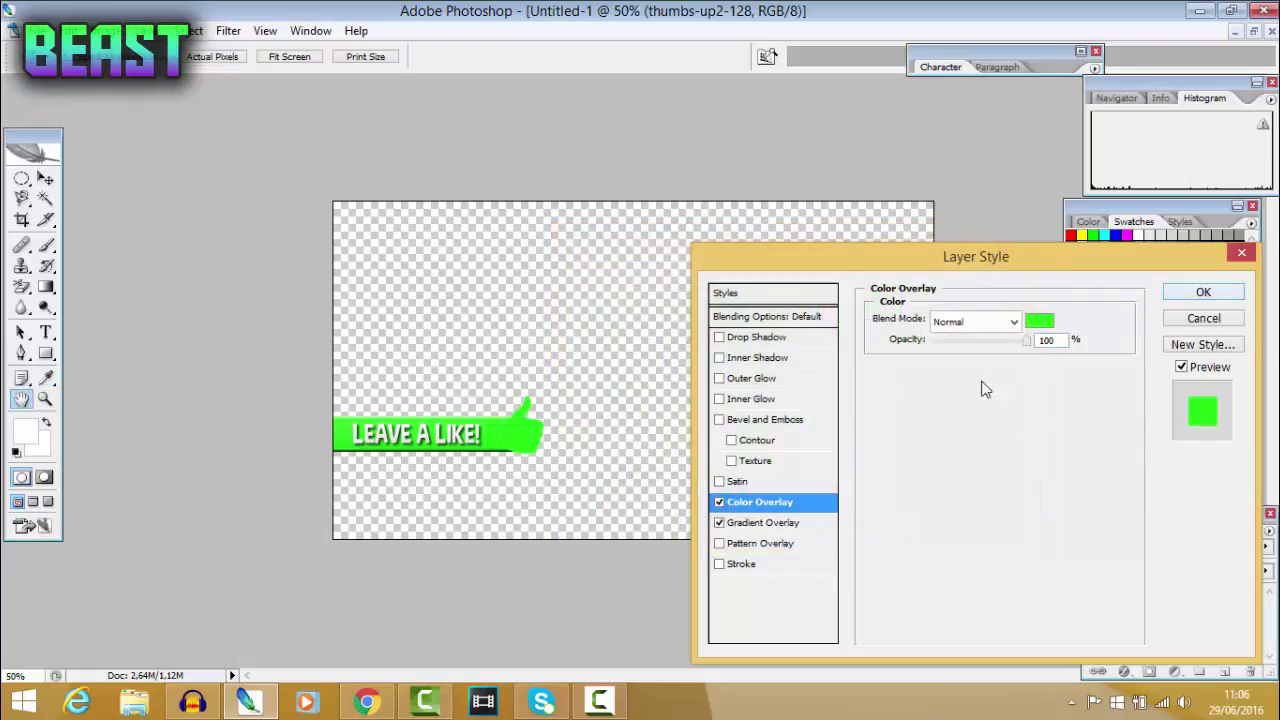
# Add a 2 px outside stroke in near-white fef9f9 to the thumbs-up layer and apply the layer style.
pyautogui.click(760, 566)
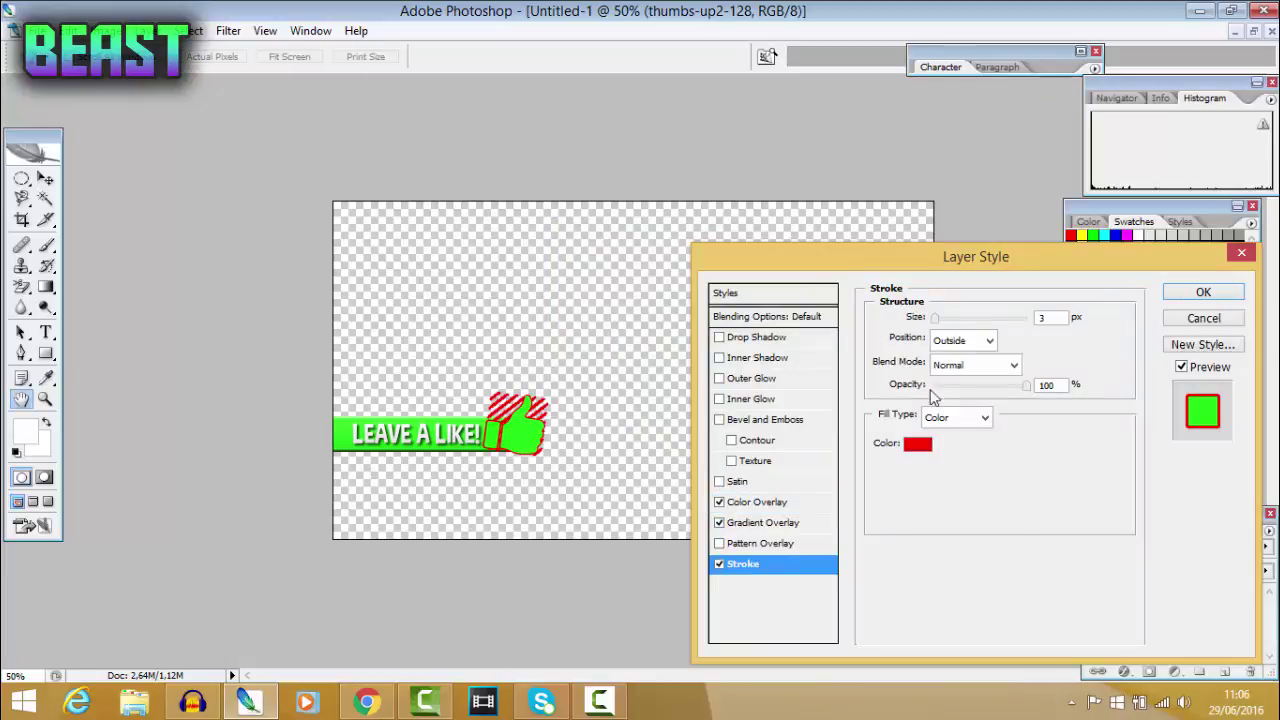
pyautogui.click(917, 448)
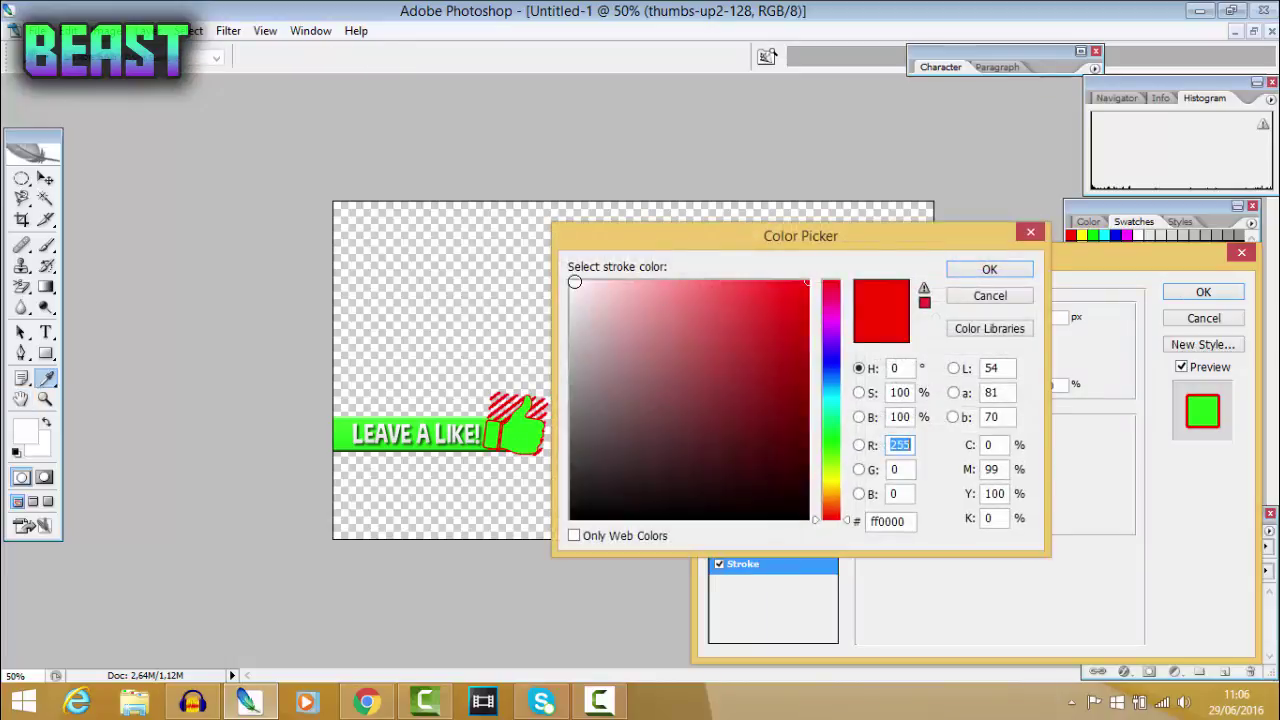
pyautogui.click(575, 282)
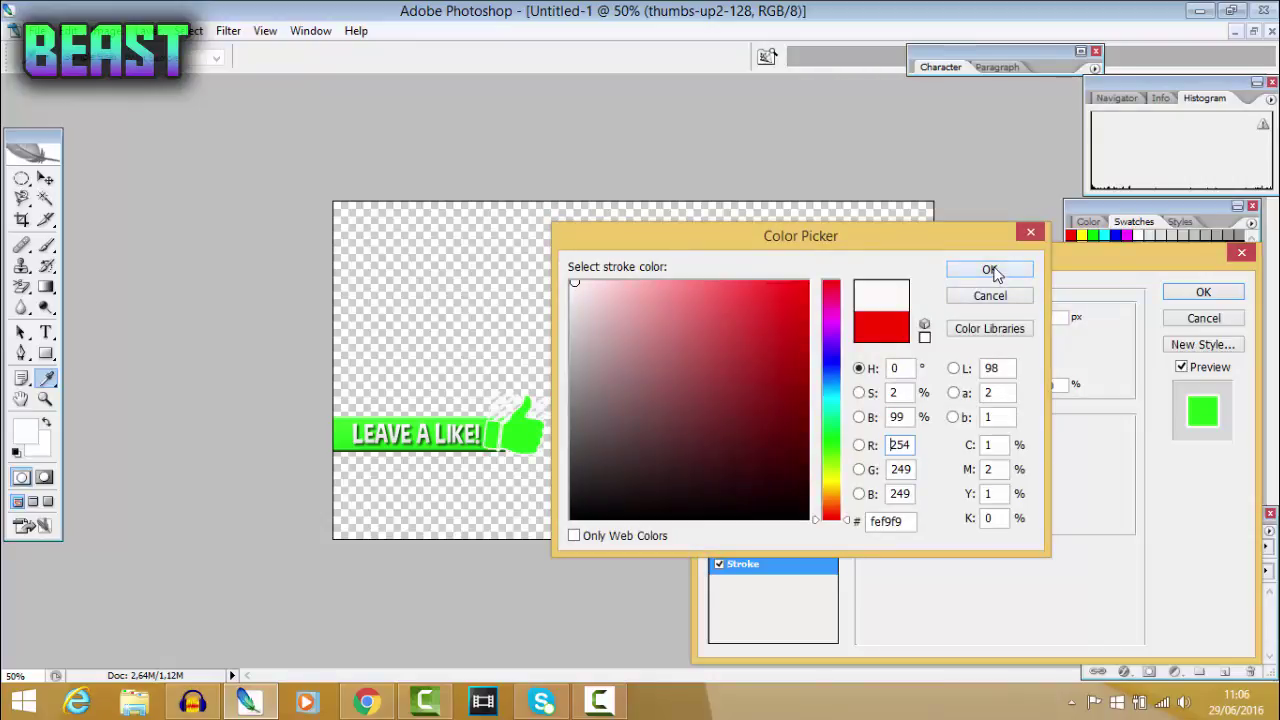
pyautogui.click(990, 271)
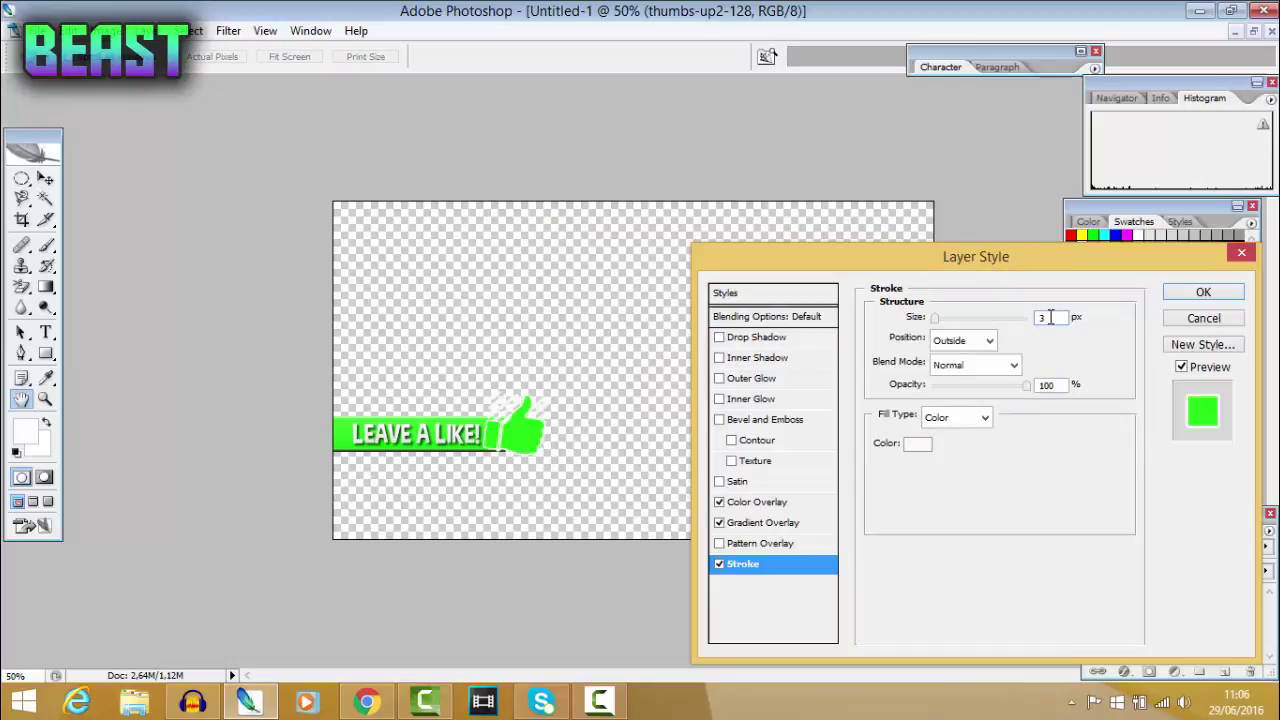
pyautogui.press('BackSpace')
pyautogui.write('5')
pyautogui.press('BackSpace')
pyautogui.write('2')
pyautogui.click(1204, 297)
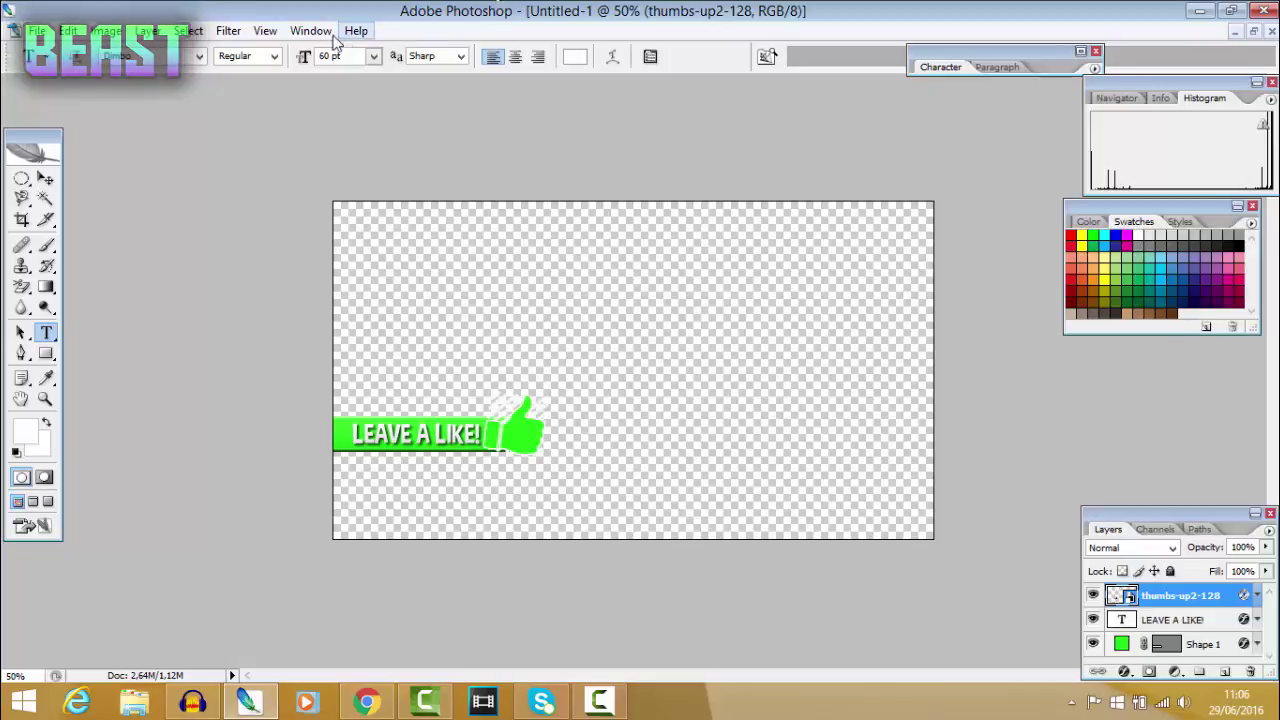
# Save a copy of the banner to the desktop in PNG format as Untitled-1.png.
pyautogui.click(36, 31)
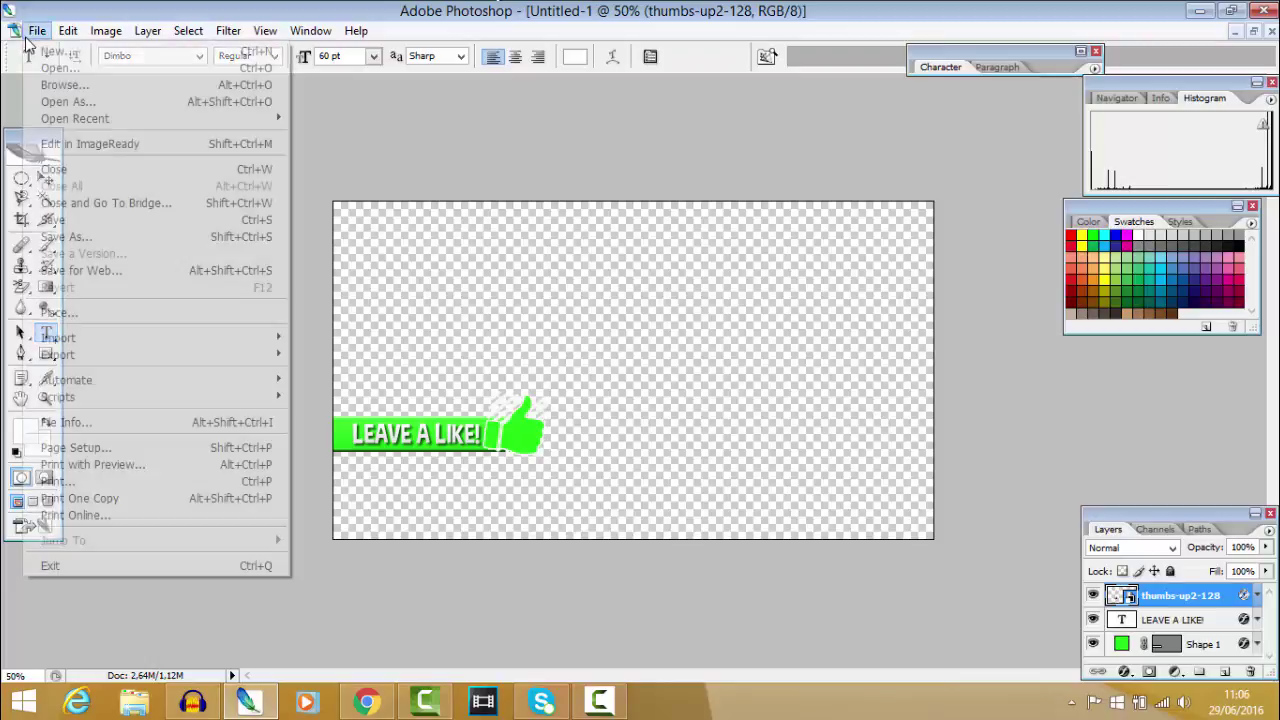
pyautogui.click(90, 237)
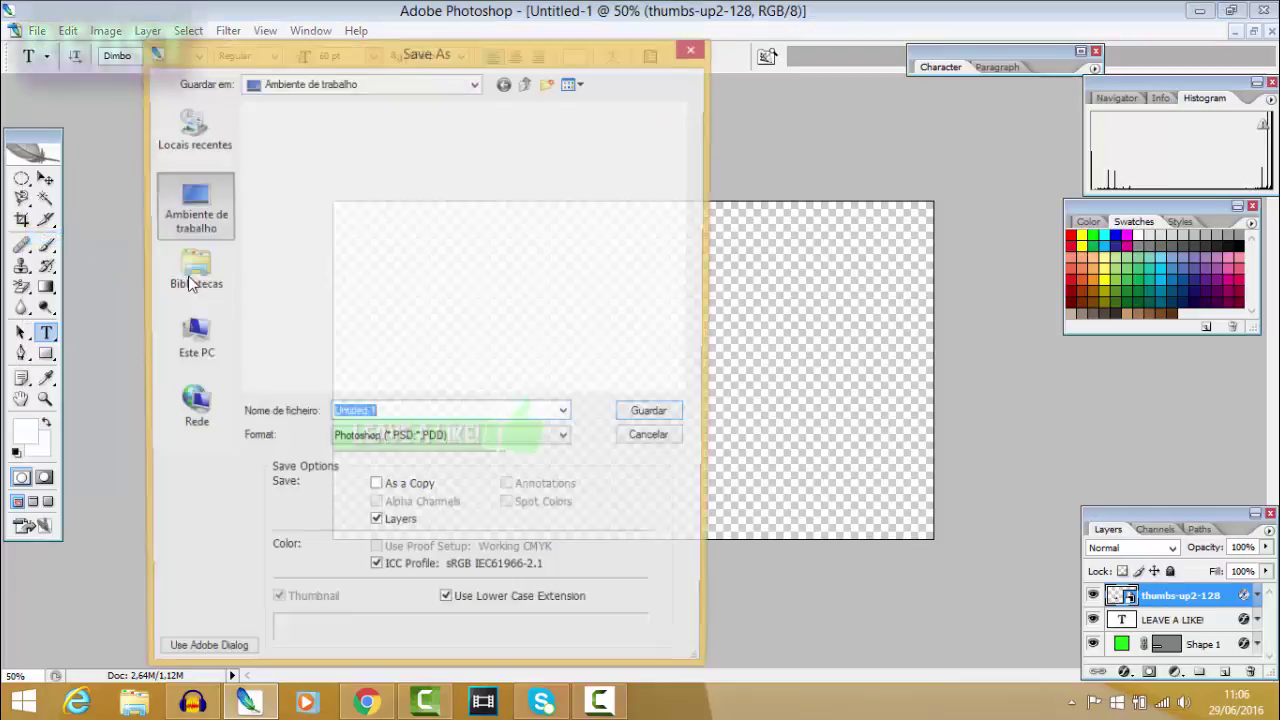
pyautogui.click(450, 439)
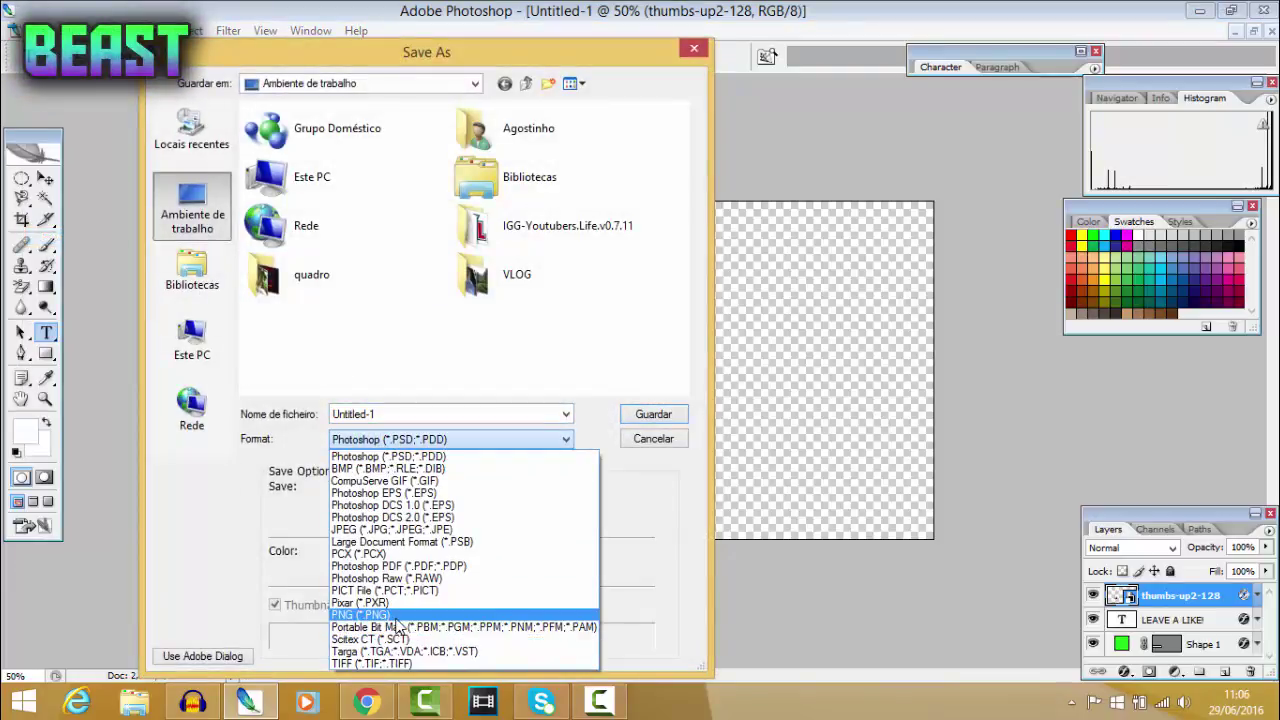
pyautogui.click(398, 624)
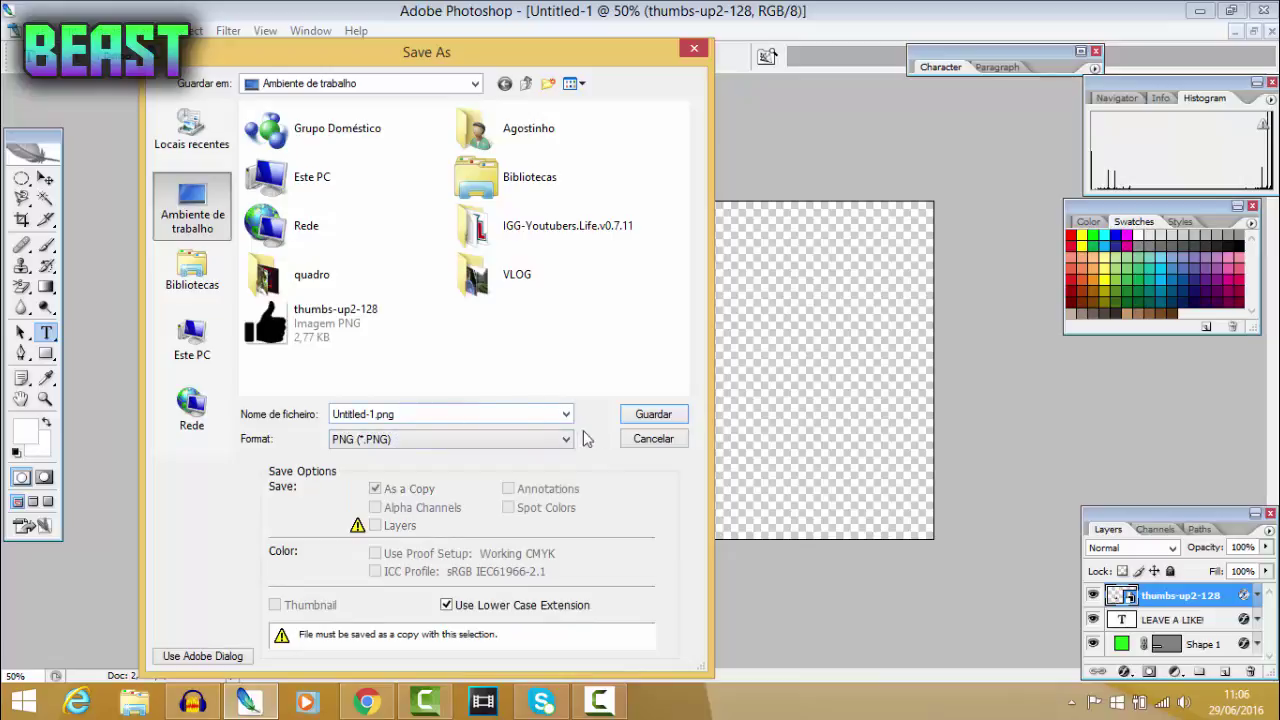
pyautogui.click(652, 414)
pyautogui.click(672, 340)
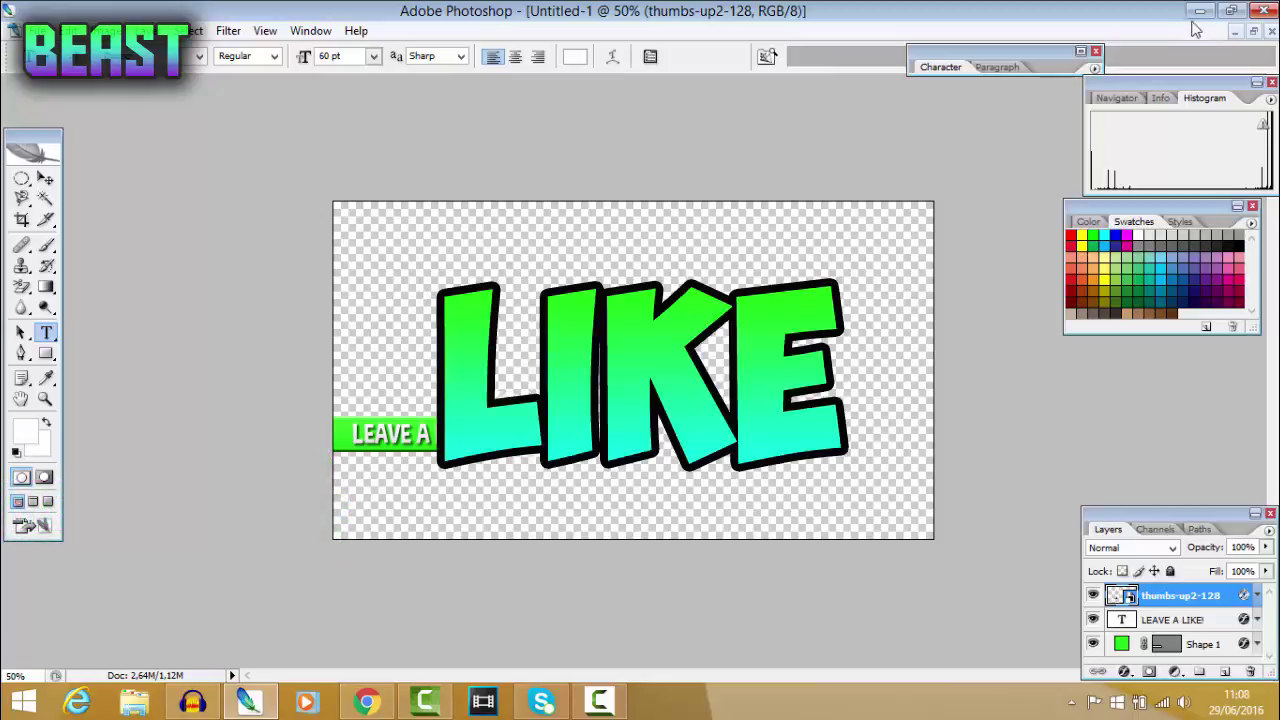
# Minimise Photoshop and switch to the Audacity window.
pyautogui.click(1201, 10)
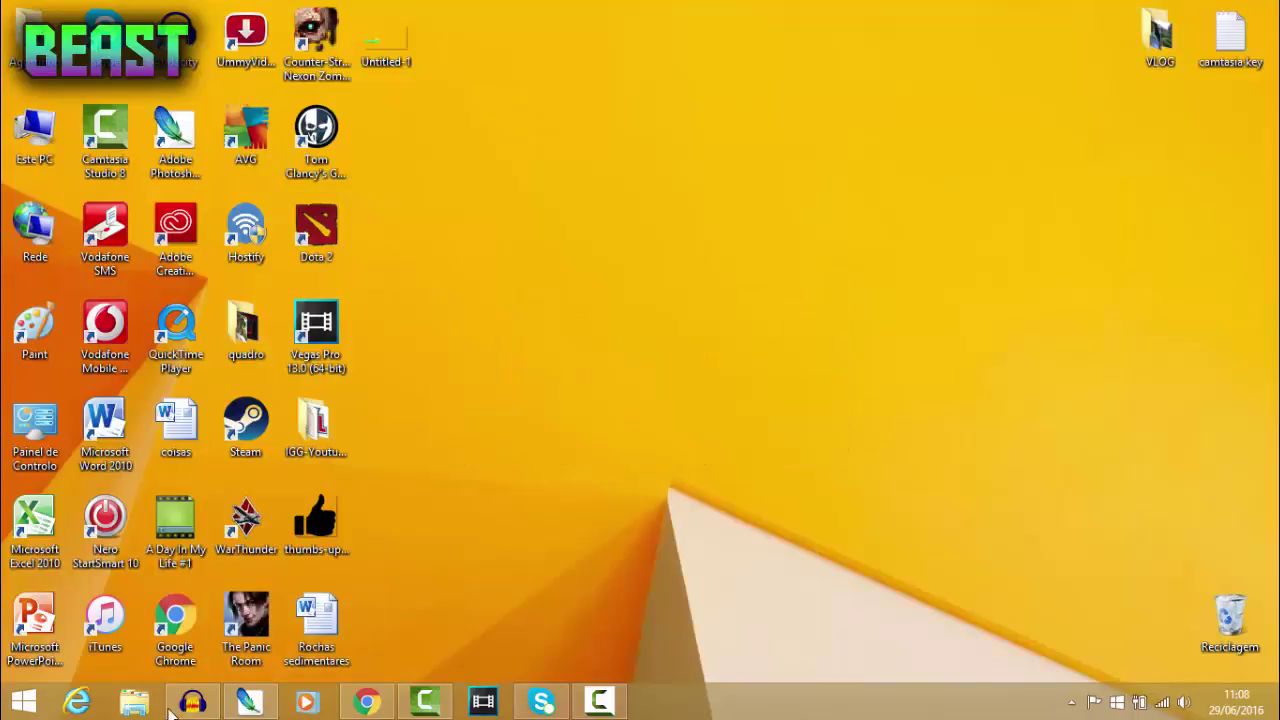
pyautogui.click(193, 702)
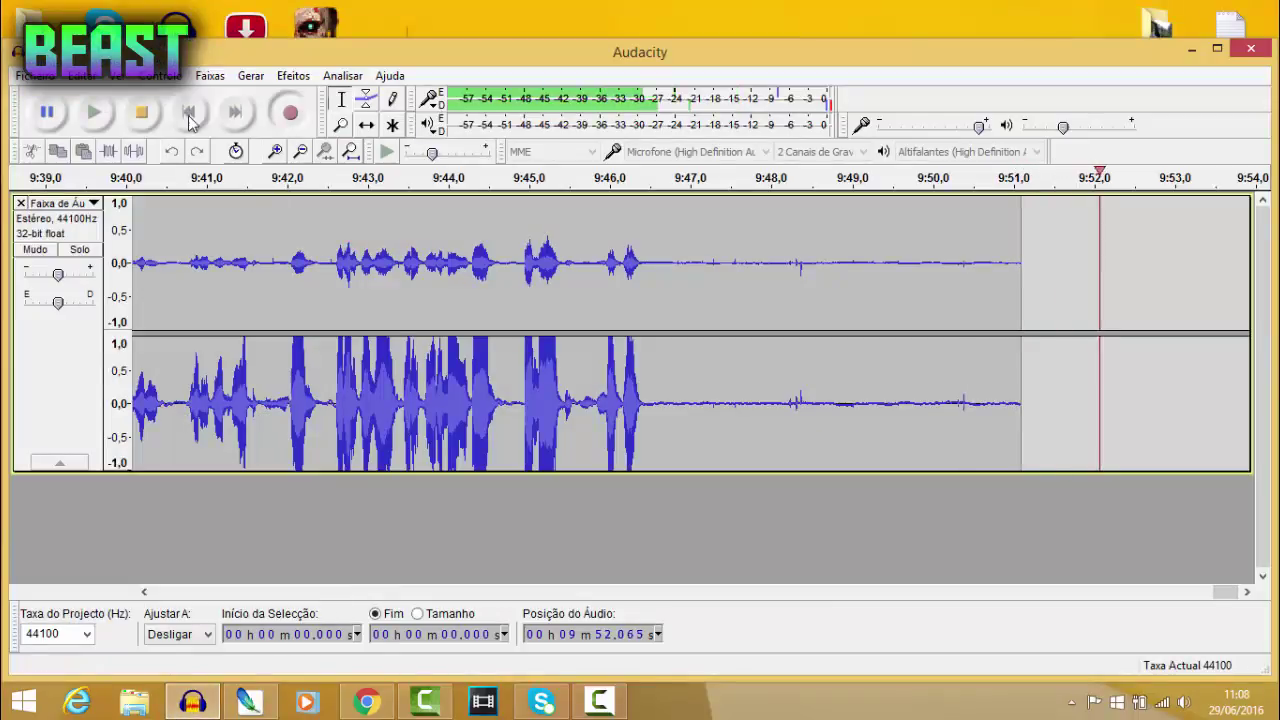